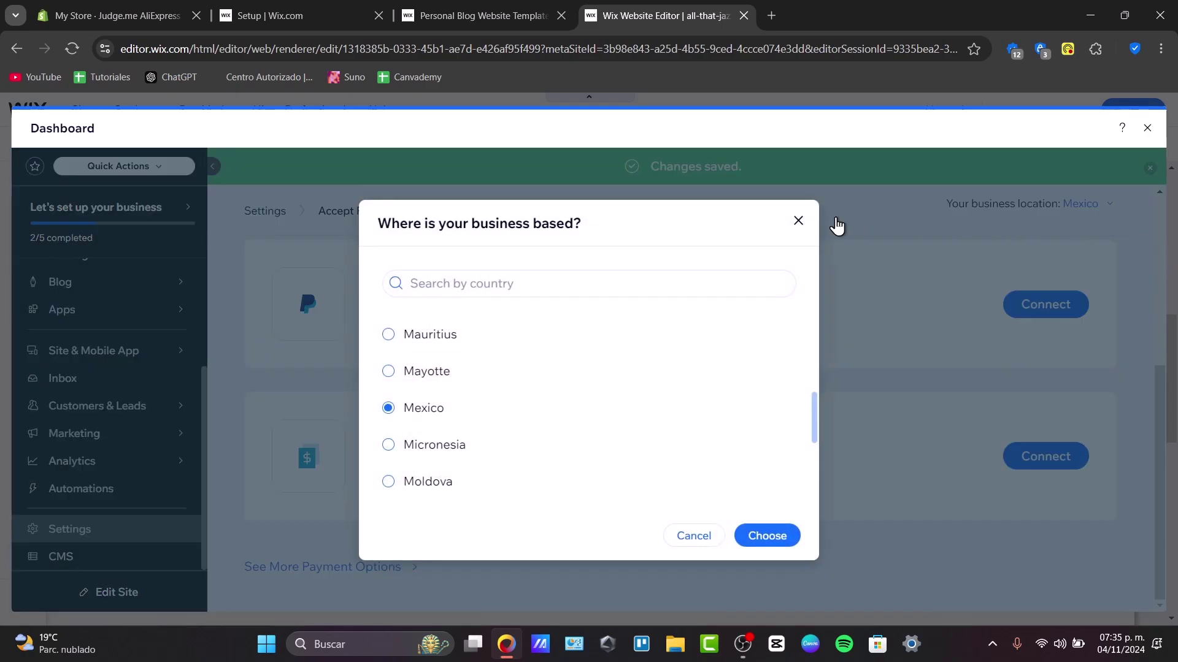
Dismiss the country dialog and Dashboard overlay, check Manage plans, then select the pricing section.
left_click(919, 212)
left_click(1149, 129)
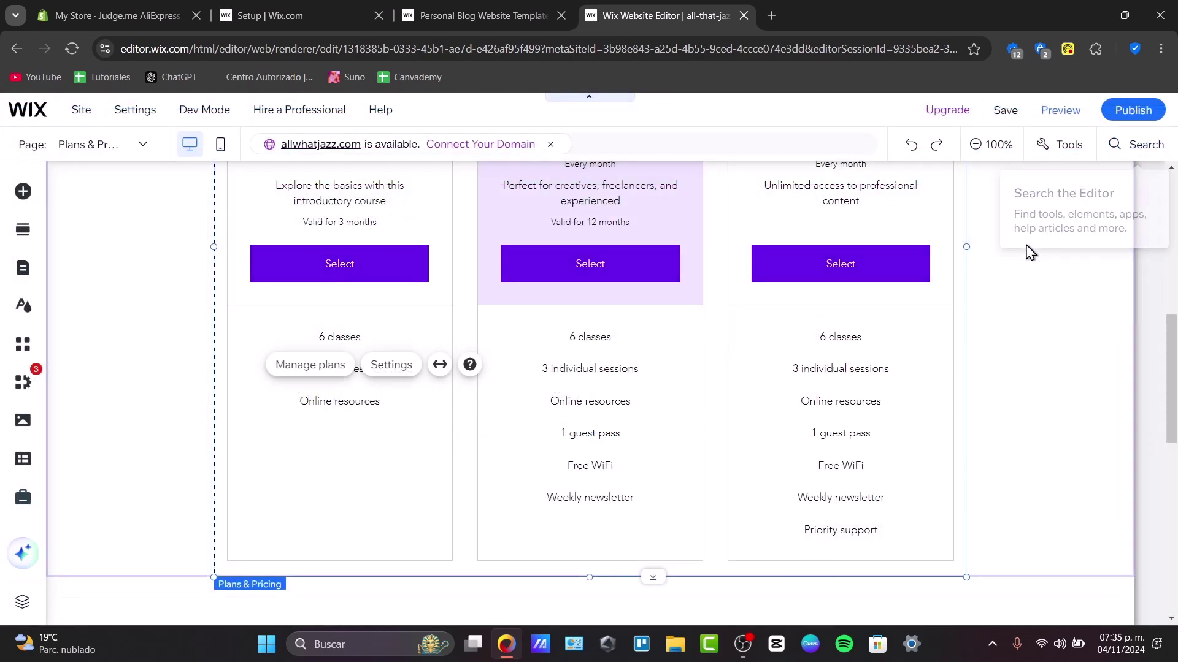
scroll(1025, 257, "up", 3)
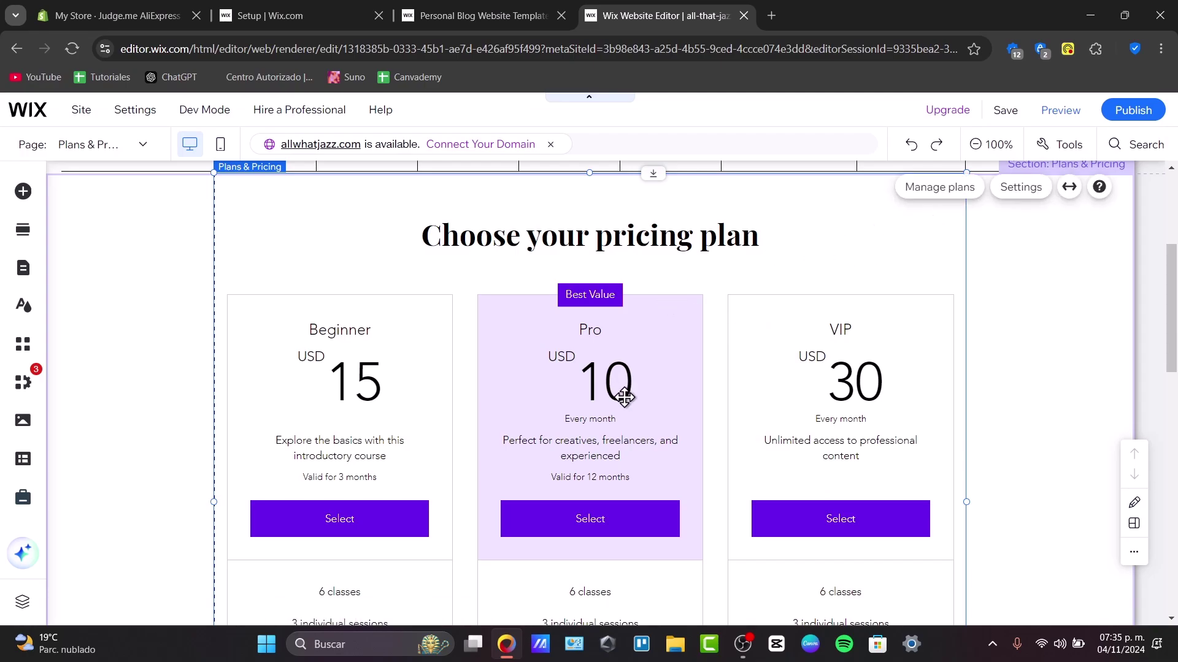
left_click(940, 187)
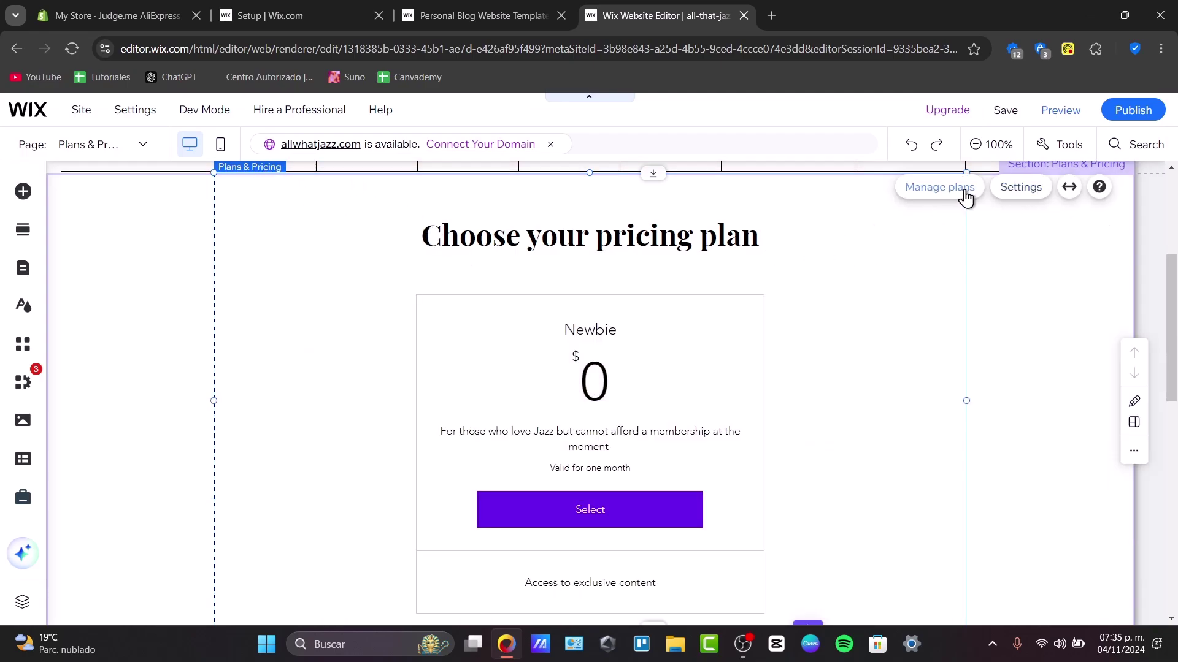
left_click(1146, 129)
left_click(1065, 329)
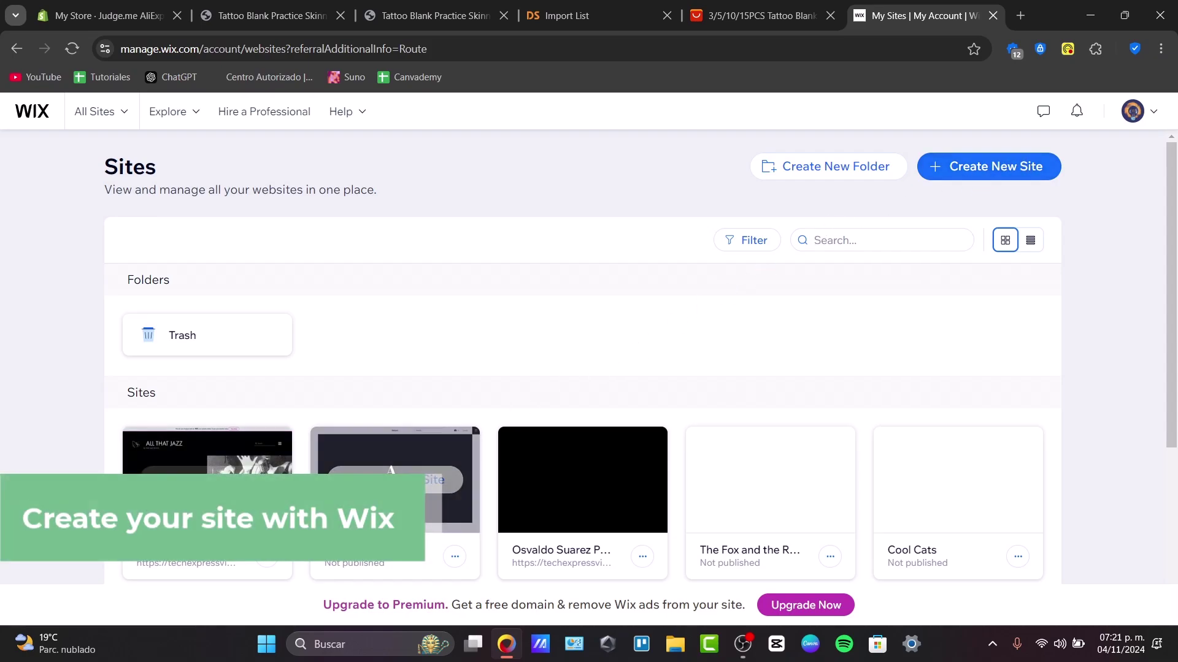
scroll(961, 386, "down", 3)
scroll(913, 348, "up", 3)
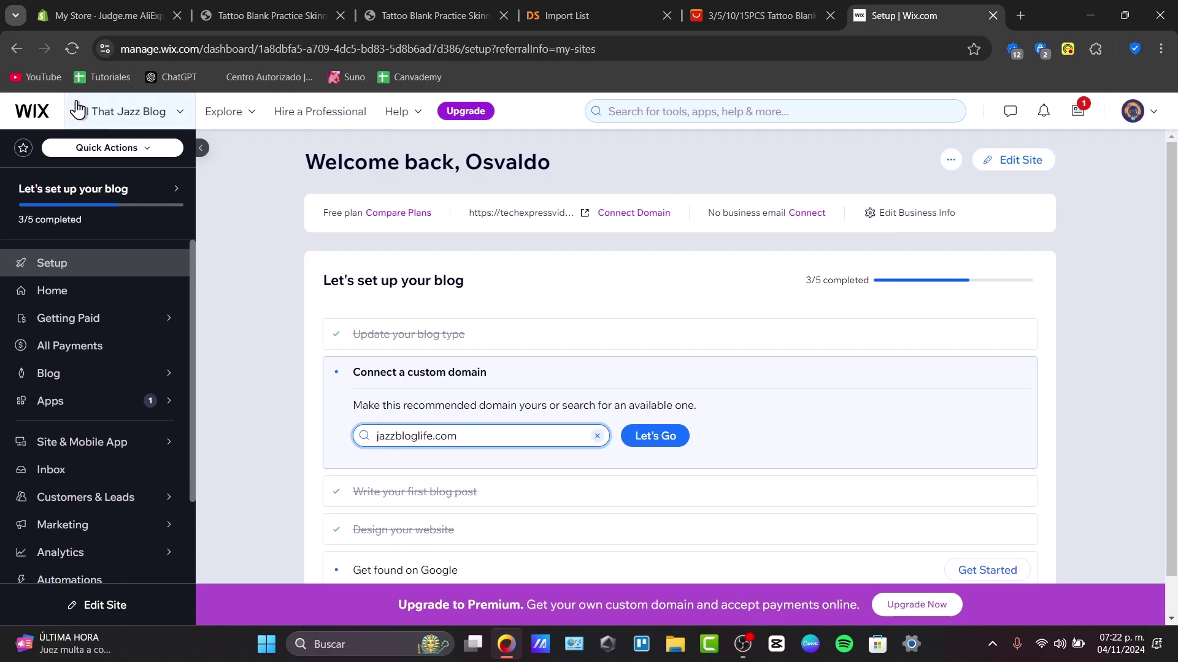
Use the site switcher on the All That Jazz Blog dashboard to start a new site.
left_click(119, 112)
left_click(1058, 169)
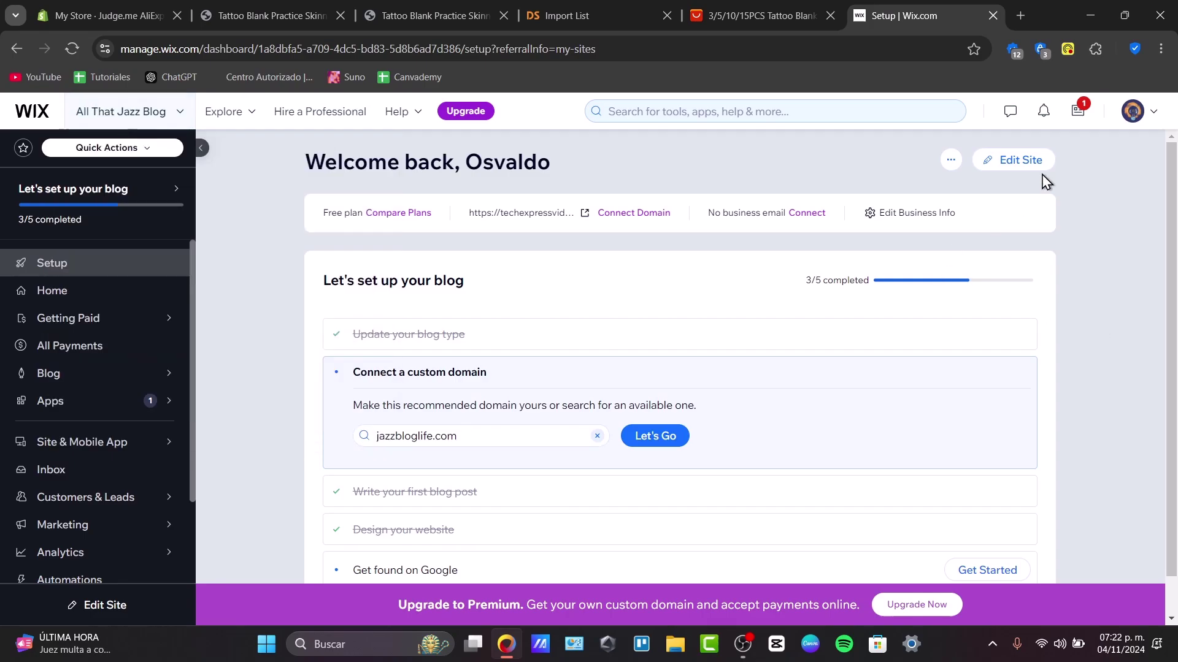
left_click(84, 111)
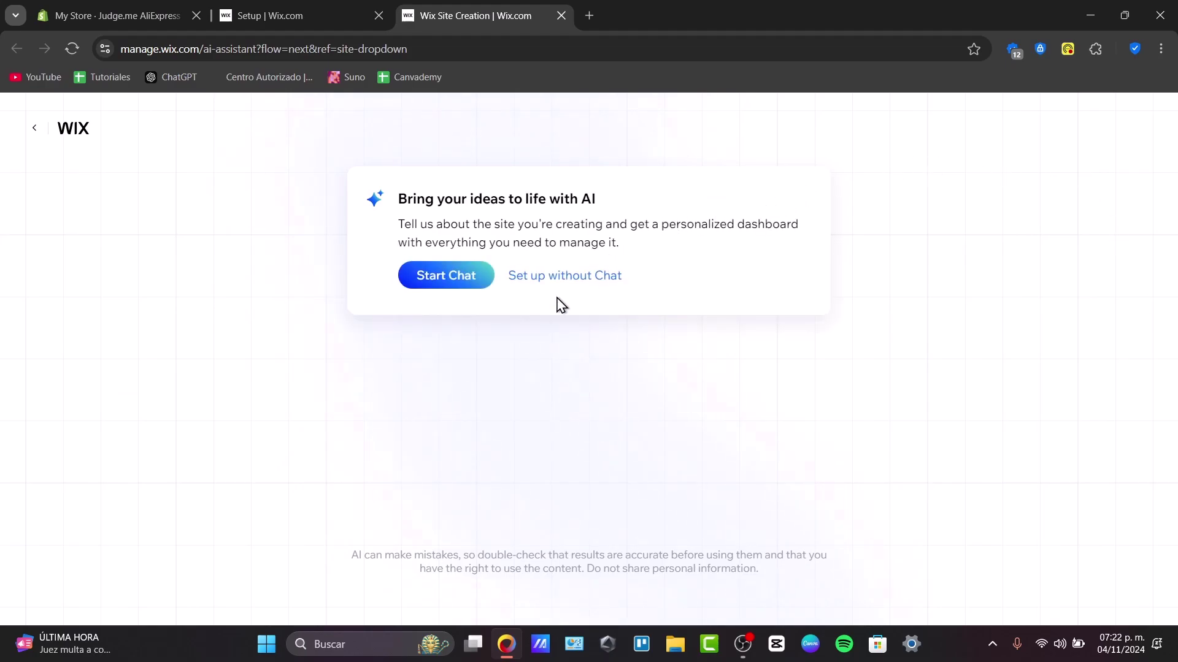
Set up without chat, choosing goals: sell memberships or plans, showcase creative work, and Other.
left_click(519, 281)
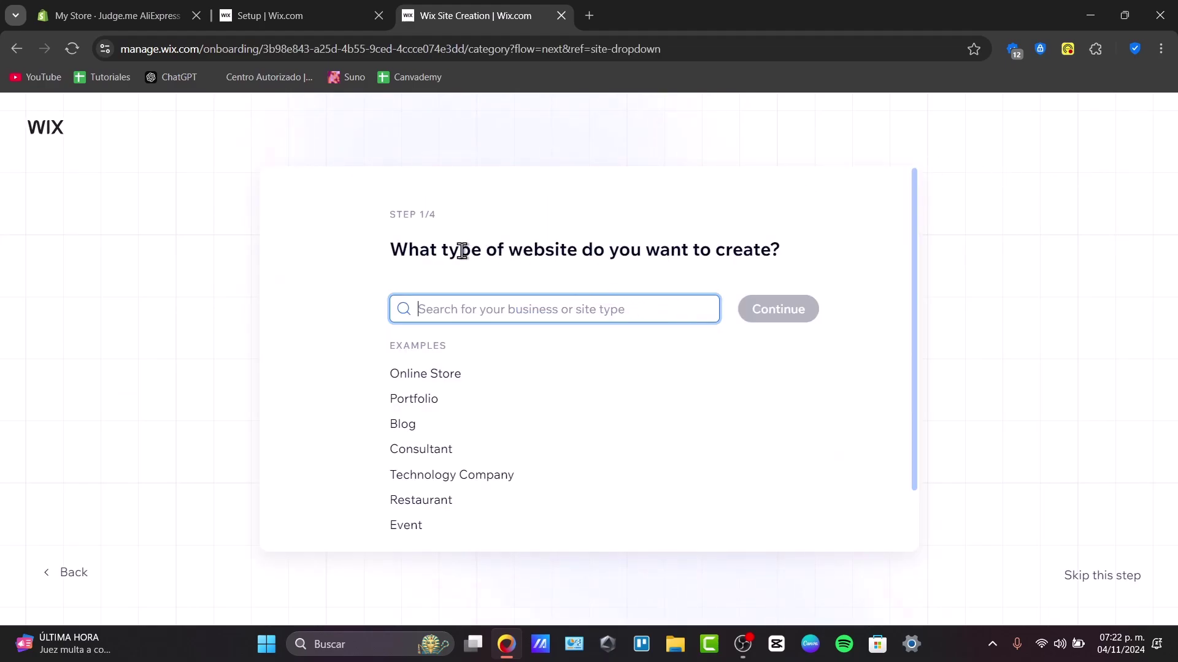
left_click_drag(457, 251, 774, 251)
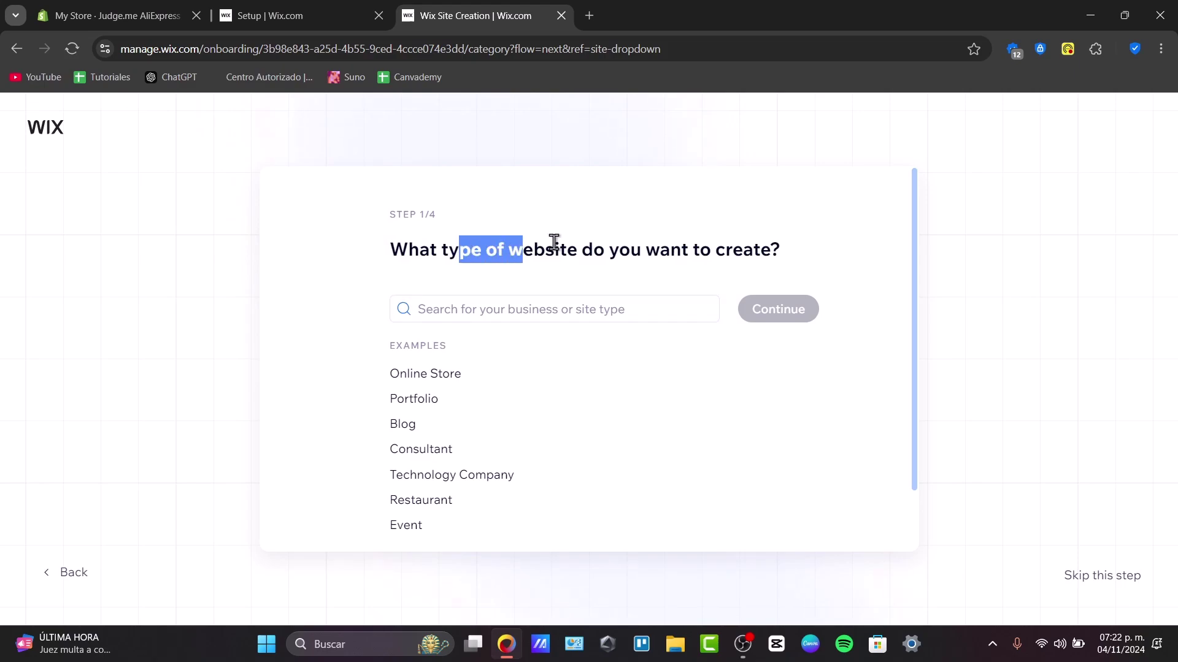
left_click(645, 313)
type("mer")
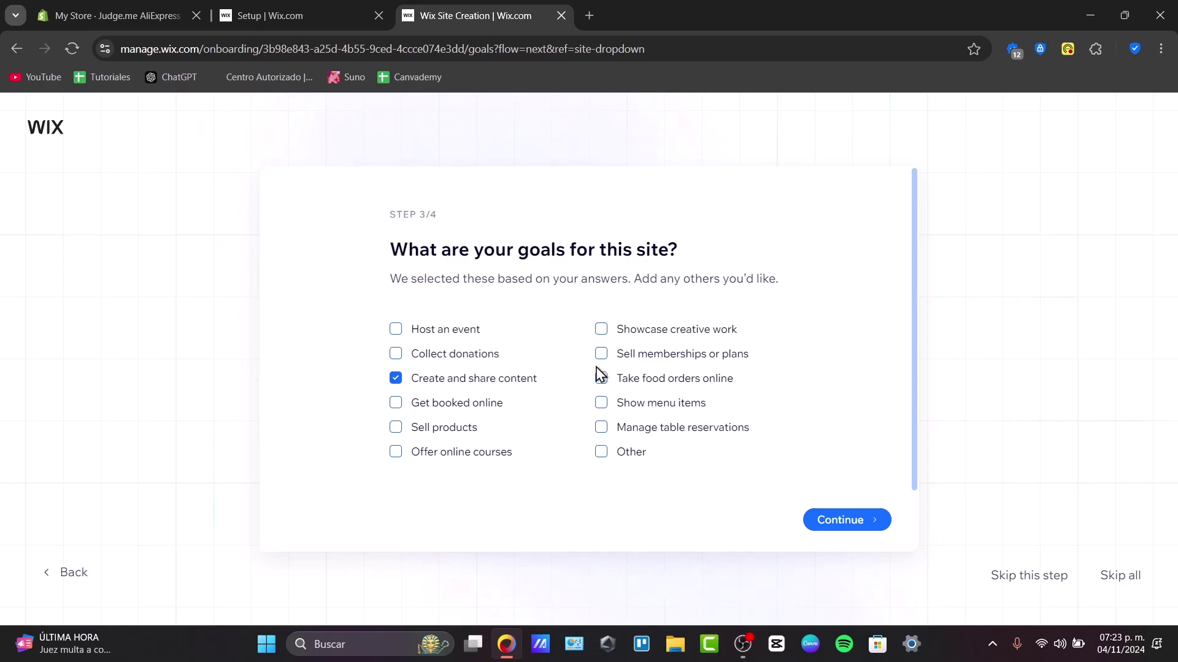
left_click(653, 357)
left_click(676, 332)
left_click(601, 451)
left_click(839, 519)
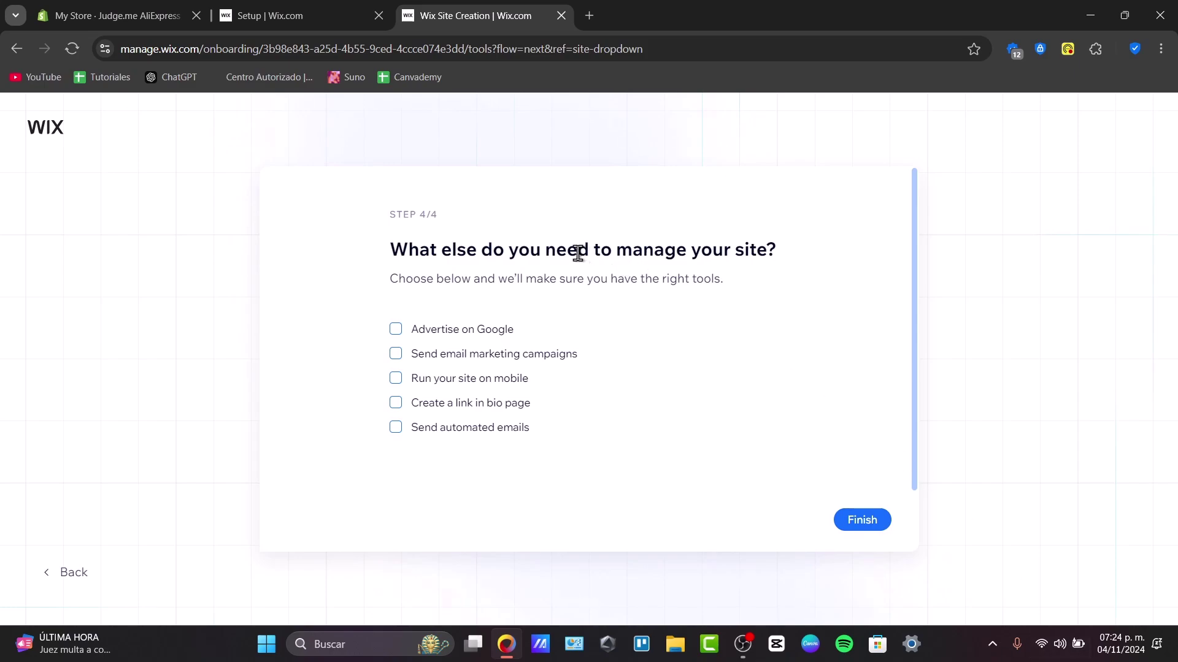
Select all five tools, including mobile, automated emails, email campaigns and link in bio, then finish.
left_click_drag(577, 251, 778, 280)
left_click(799, 263)
left_click(481, 378)
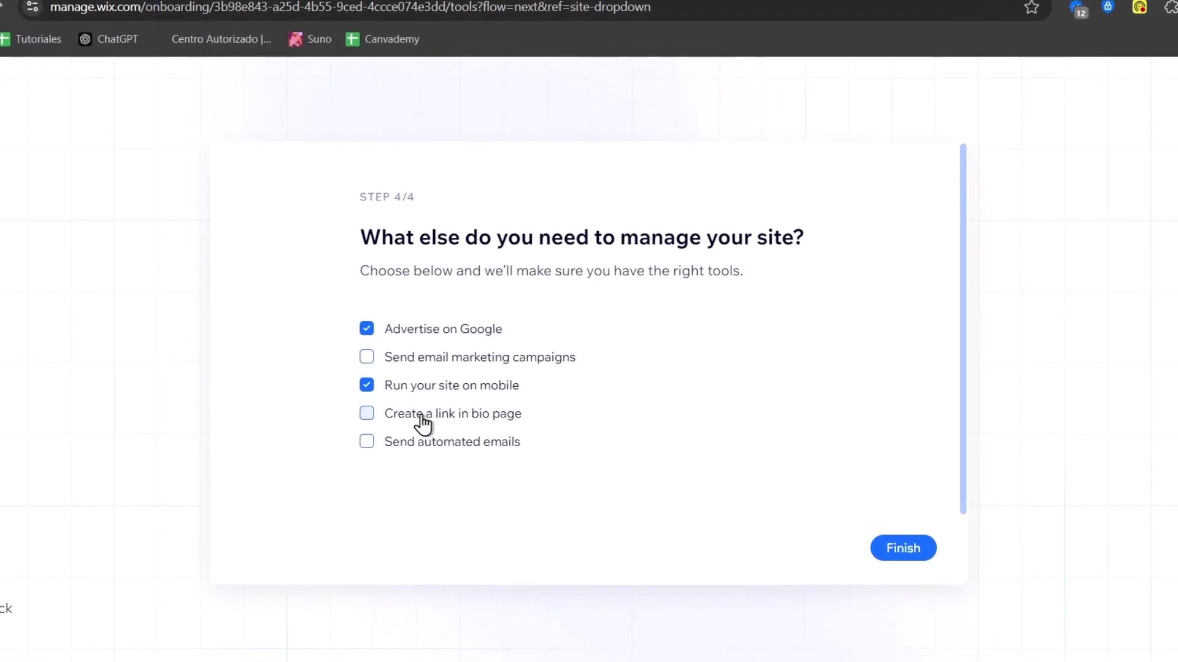
left_click(402, 413)
left_click(439, 444)
left_click(439, 419)
left_click(515, 359)
left_click(477, 416)
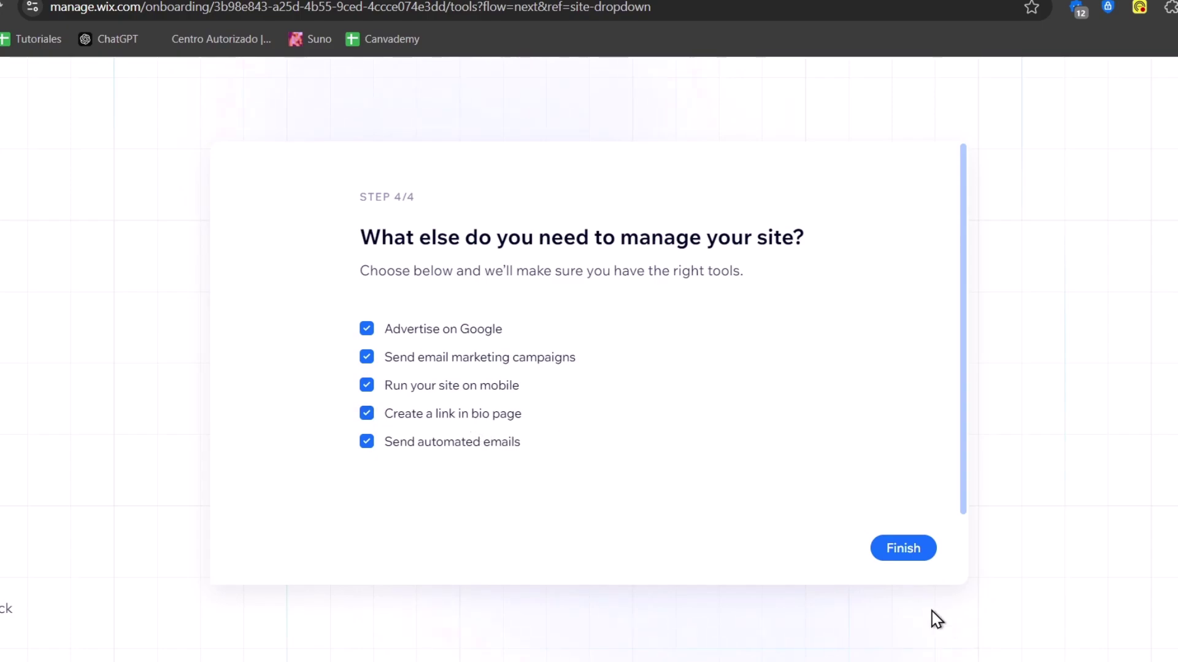
left_click(893, 548)
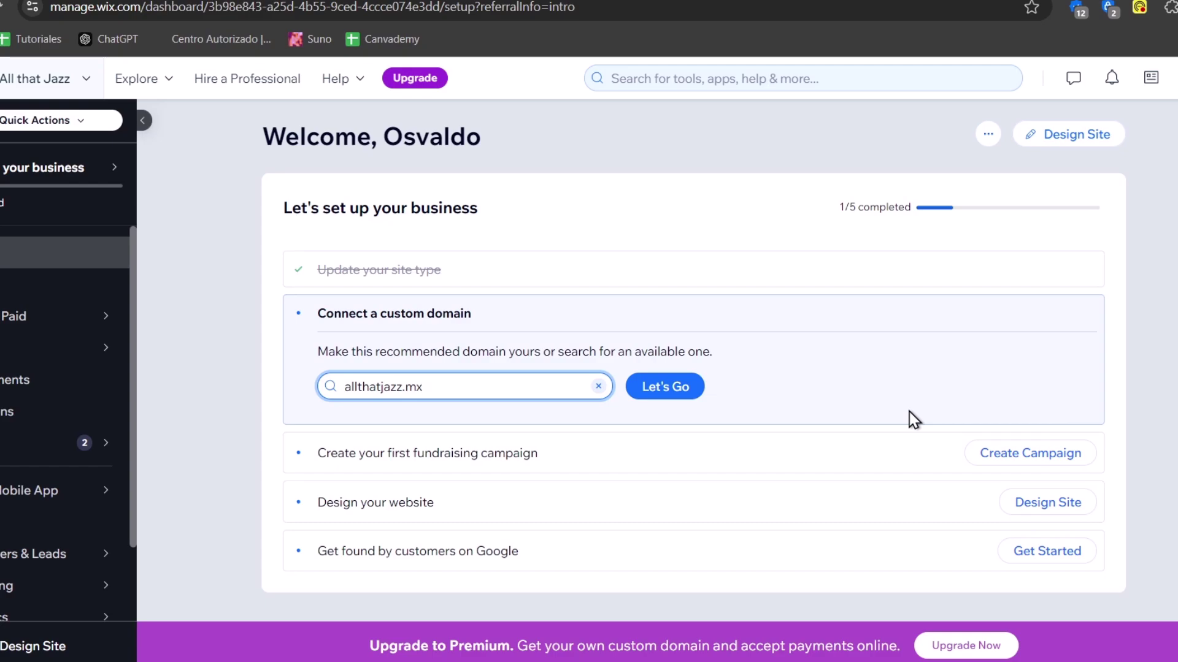
Start the site design by customizing a template from the Pick a Template option.
left_click(1072, 135)
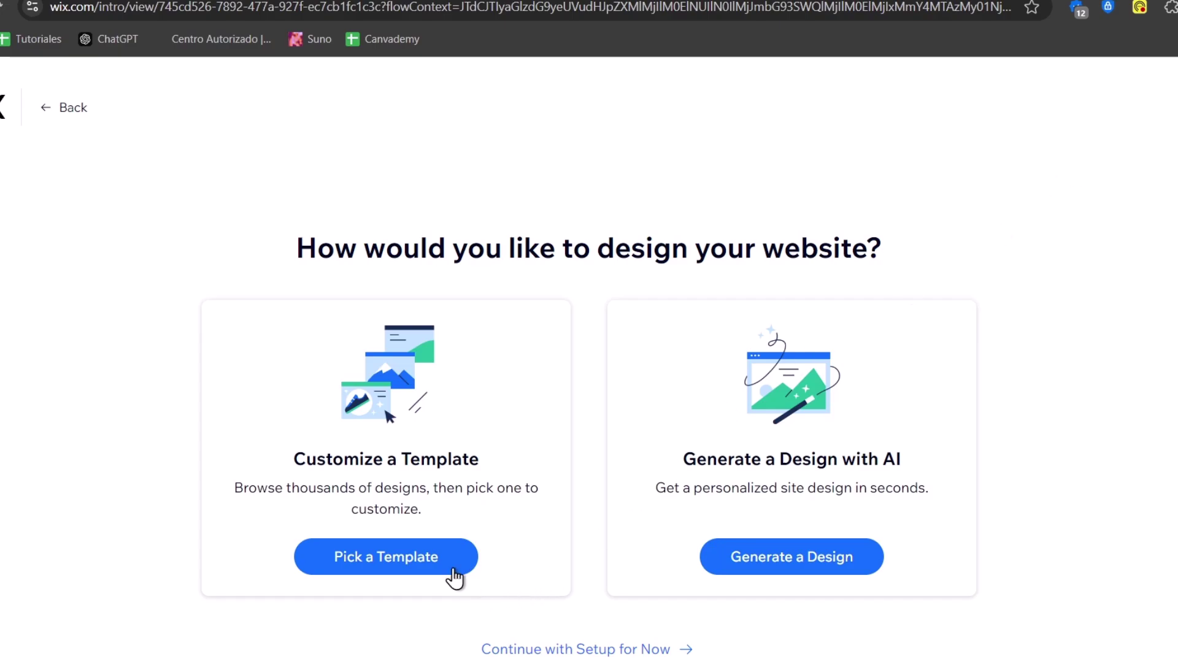
left_click(432, 557)
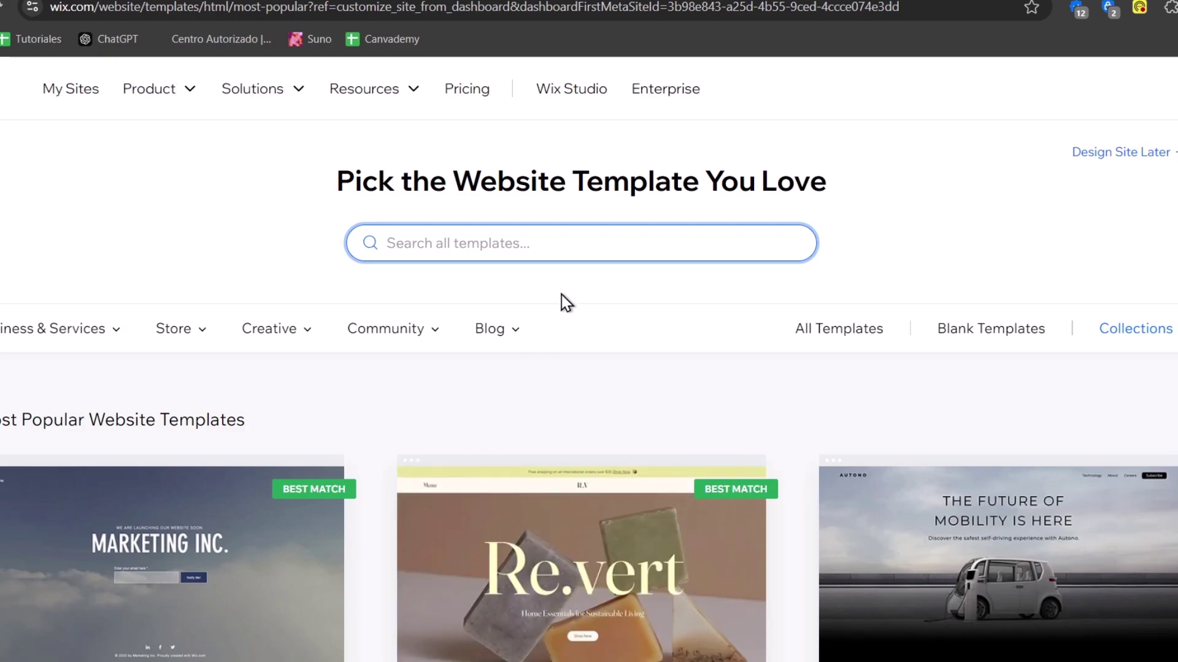
scroll(562, 295, "down", 3)
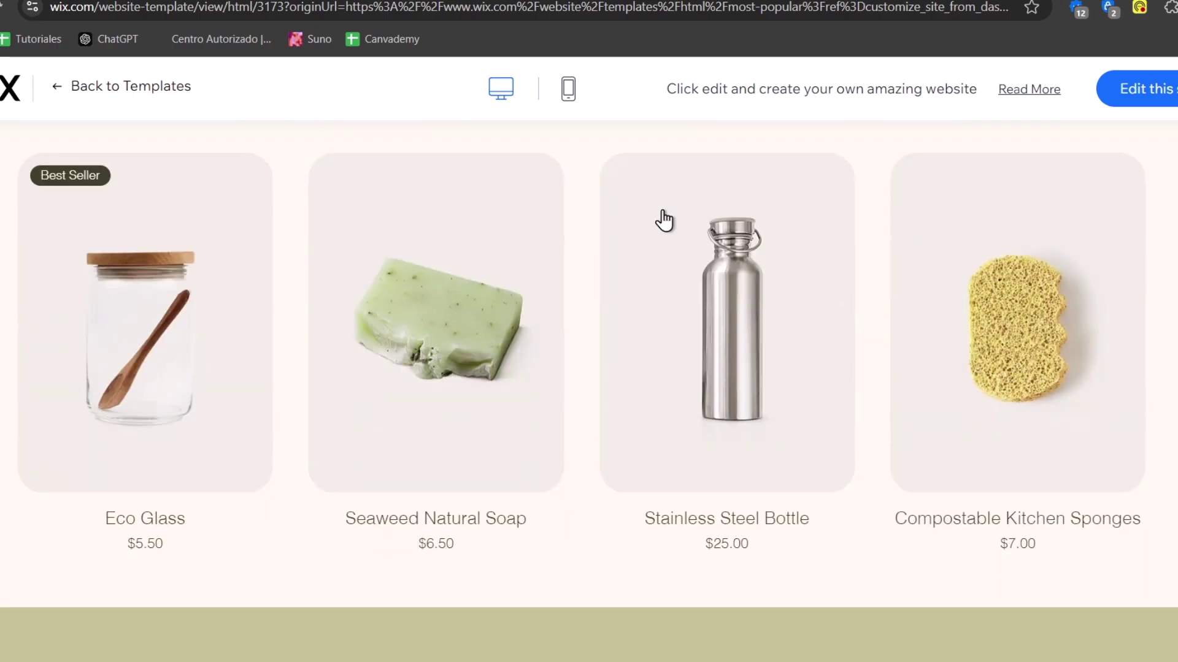
scroll(665, 219, "down", 4)
scroll(759, 199, "down", 4)
scroll(758, 200, "down", 3)
scroll(758, 211, "down", 5)
scroll(758, 216, "down", 3)
scroll(758, 216, "down", 5)
scroll(759, 216, "down", 4)
scroll(758, 216, "up", 8)
Leave the store template preview and return to the template gallery.
left_click(111, 86)
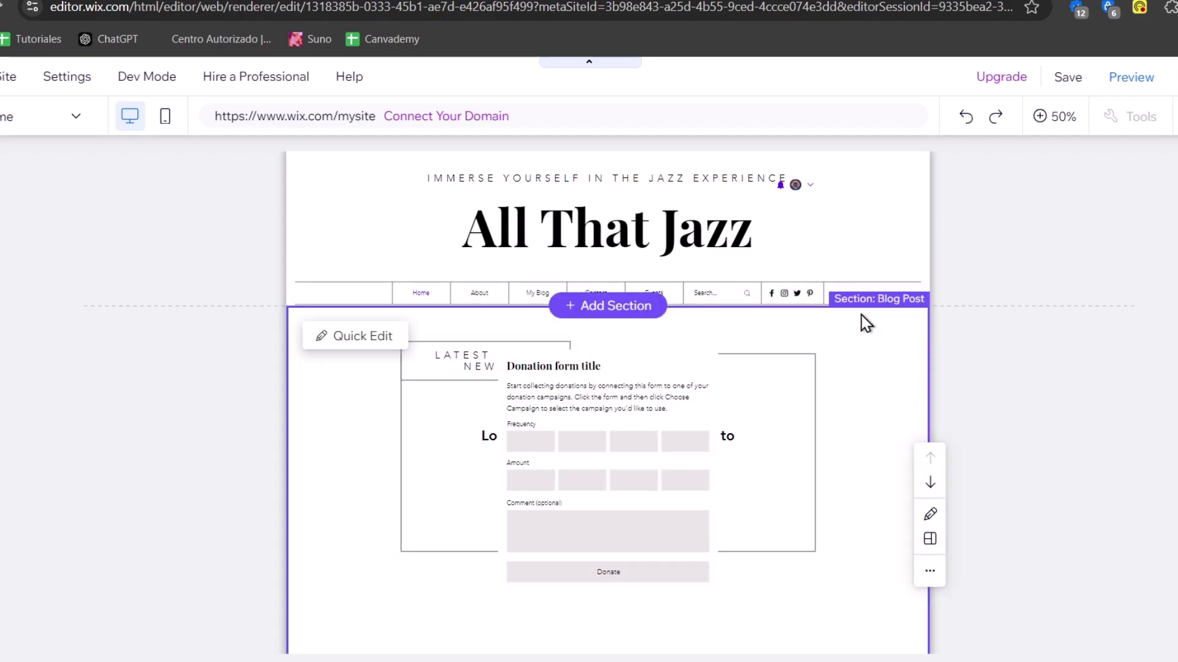
scroll(846, 331, "down", 5)
scroll(846, 331, "down", 3)
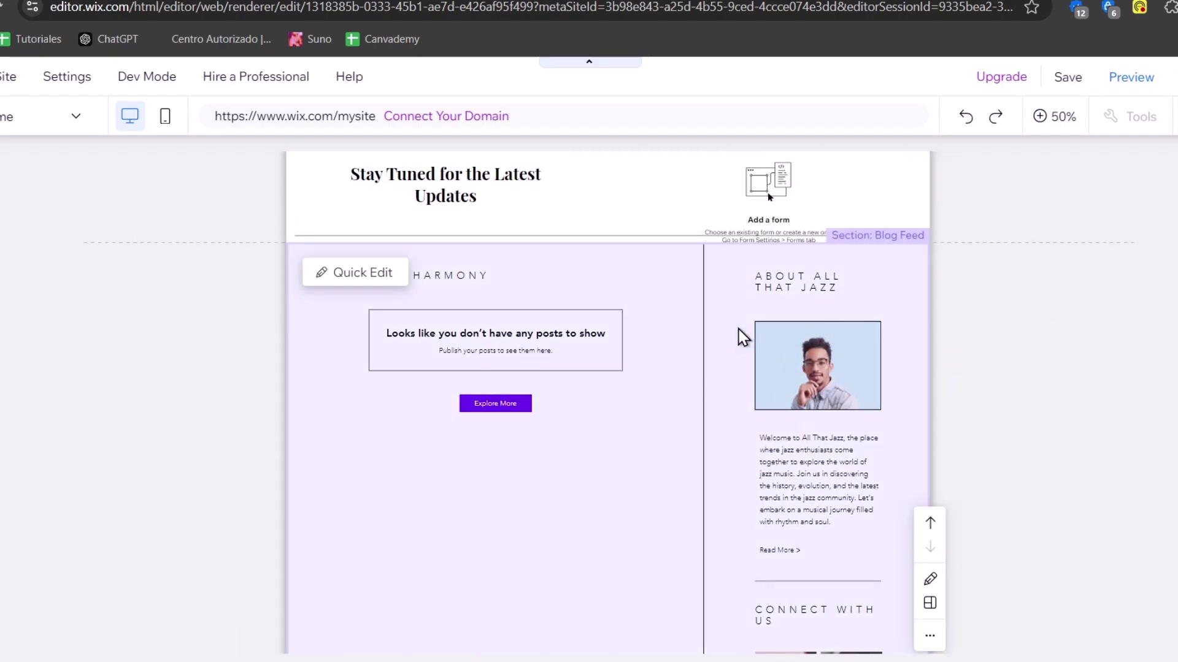
scroll(647, 365, "up", 5)
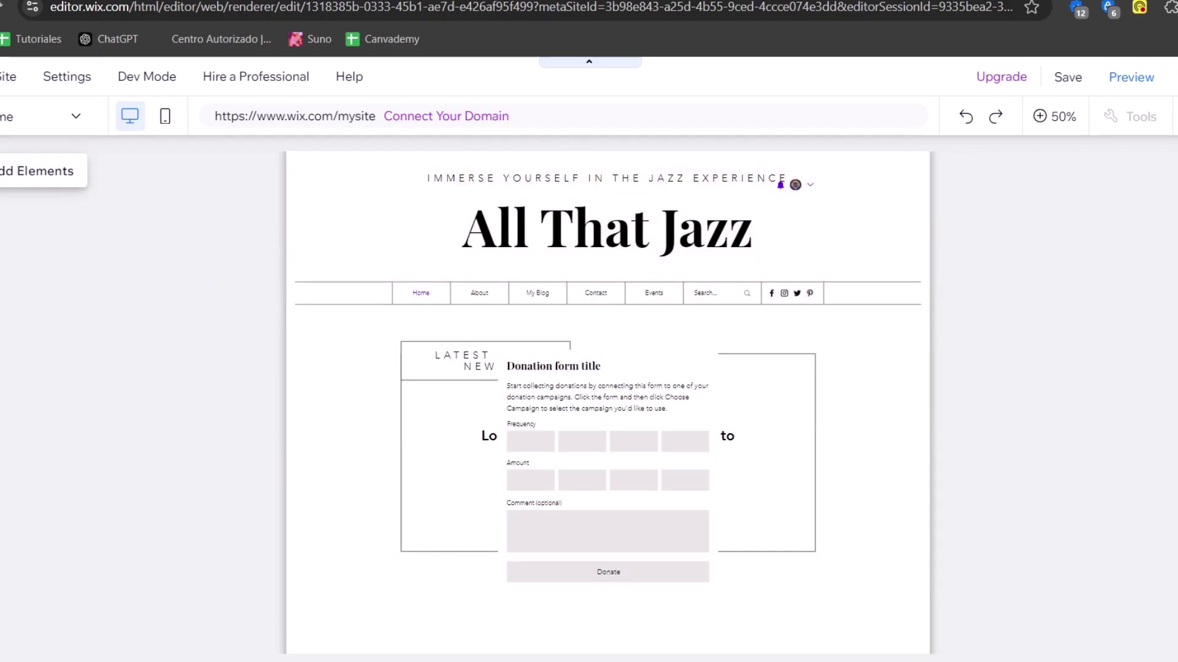
Browse the Add Elements categories: image, button, strip, gallery and bookings.
left_click(10, 170)
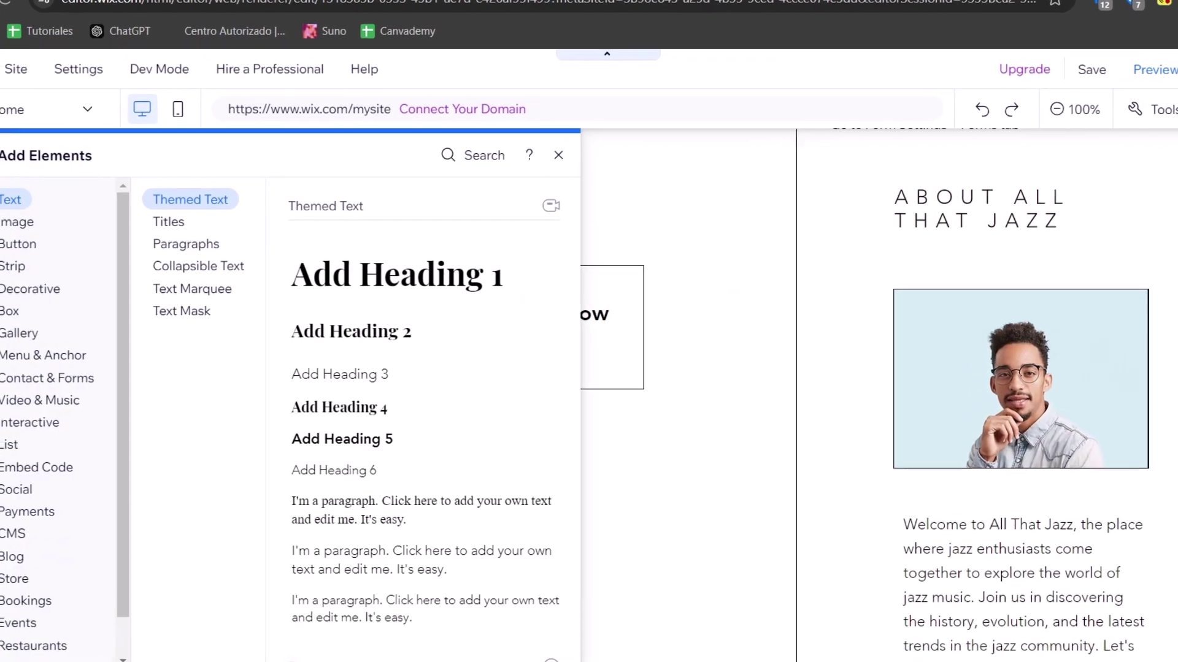
left_click(18, 221)
left_click(19, 243)
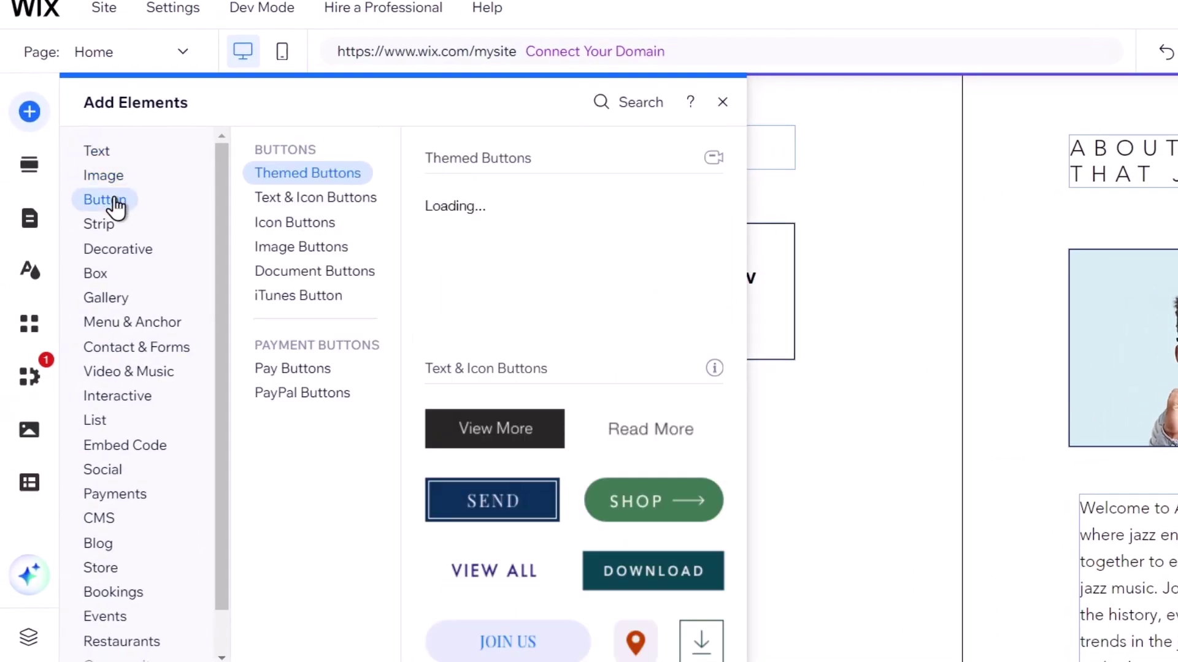
left_click(99, 226)
left_click(107, 297)
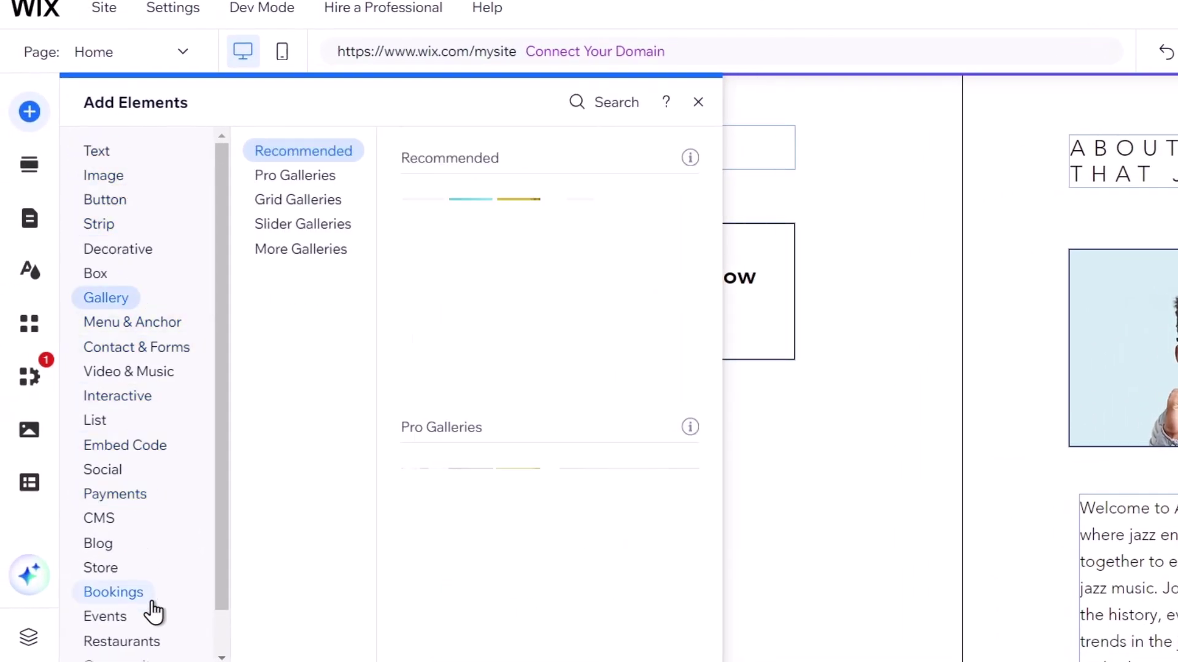
left_click(113, 592)
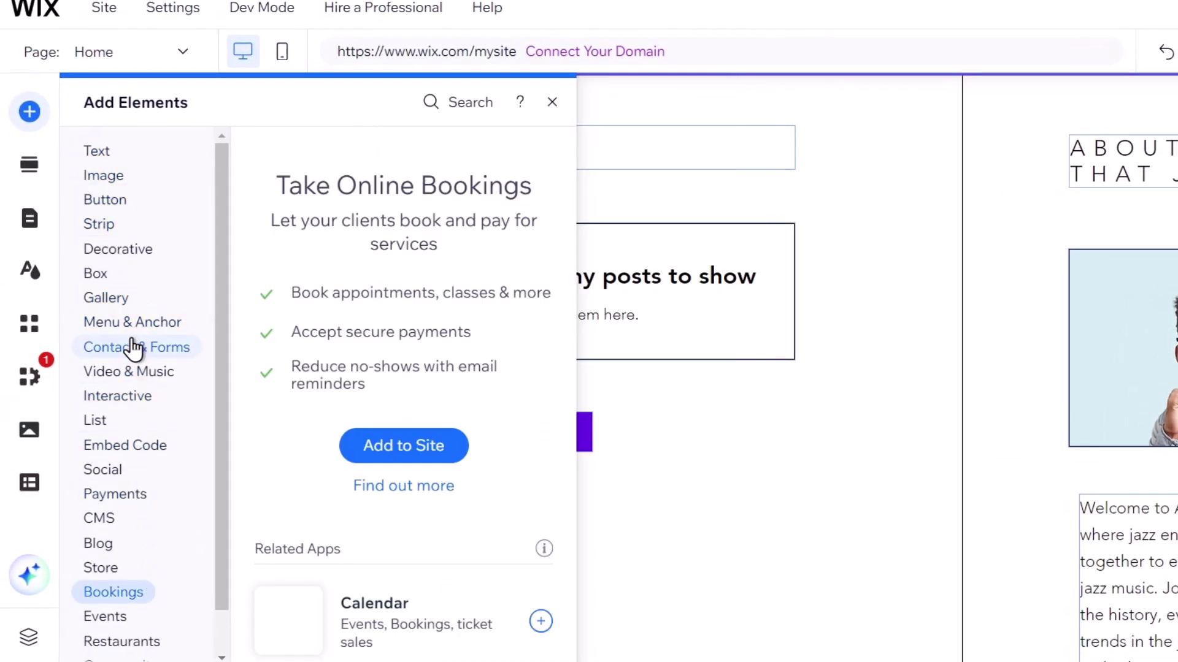
left_click(29, 171)
View the Add Section, Pages & Menu and Site Design panels, ending in the App Market.
left_click(33, 221)
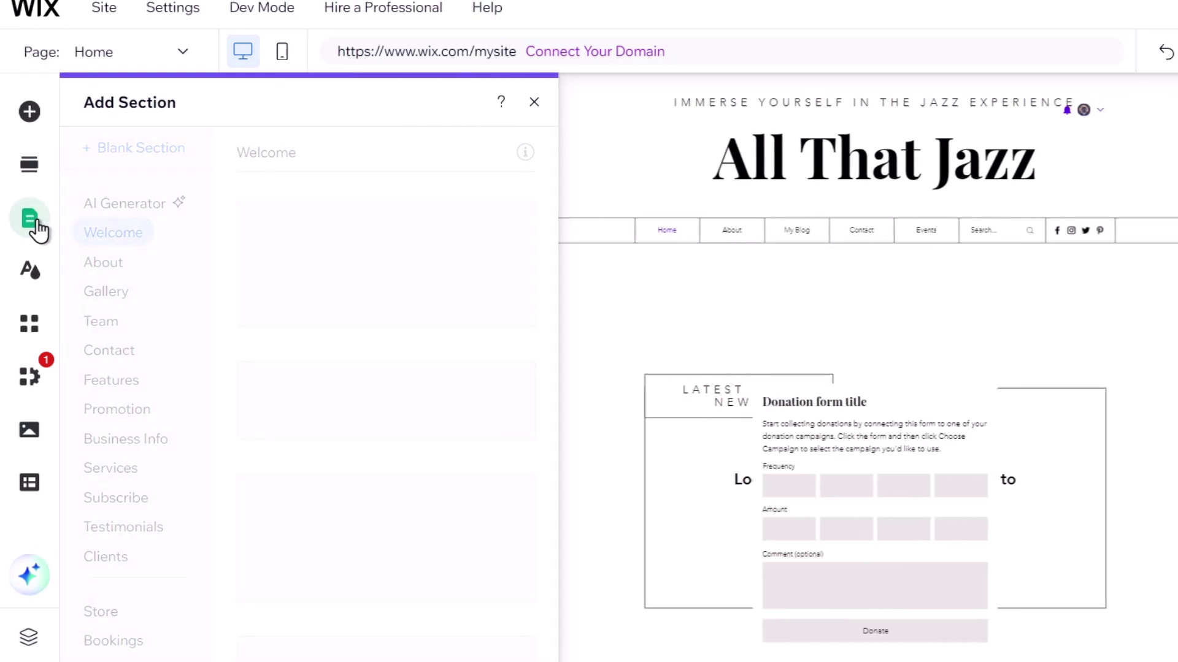
left_click(31, 221)
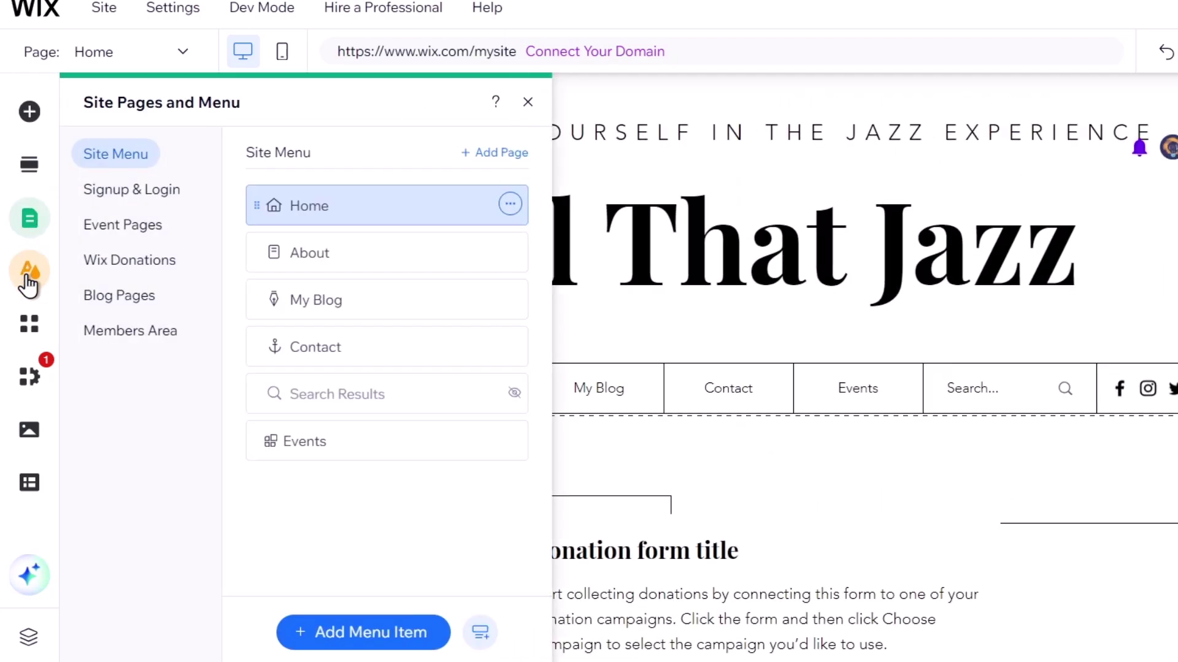
left_click(28, 272)
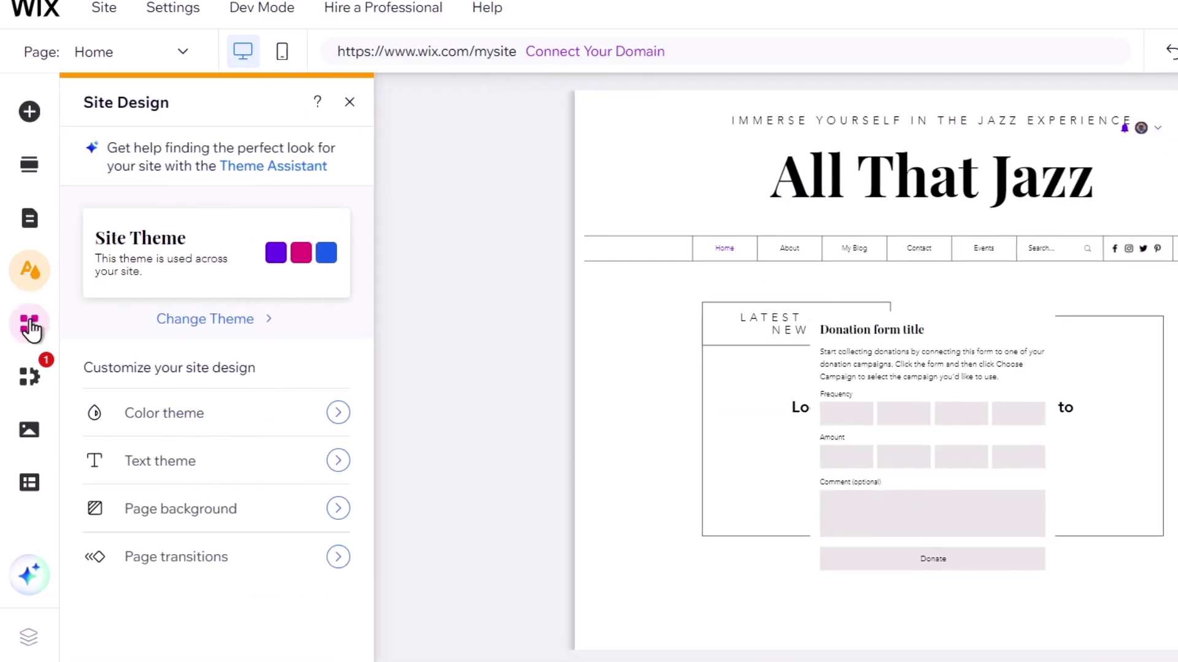
left_click(29, 324)
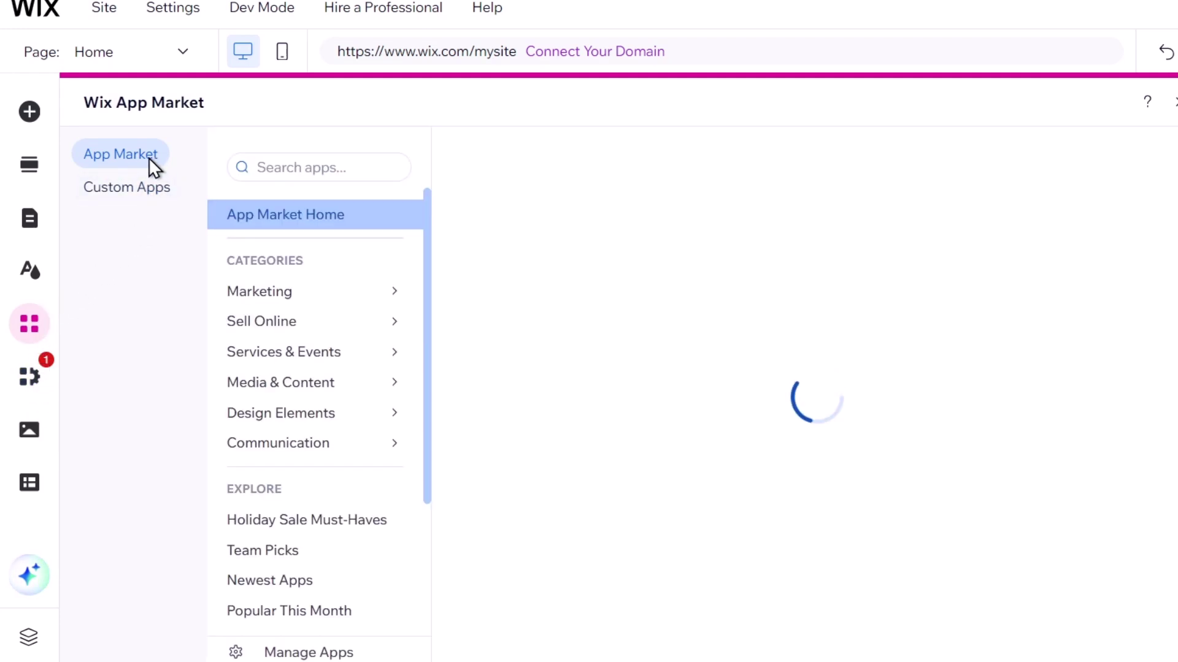
Search the App Market for 'membership' and install Wix Pricing Plans.
left_click(289, 166)
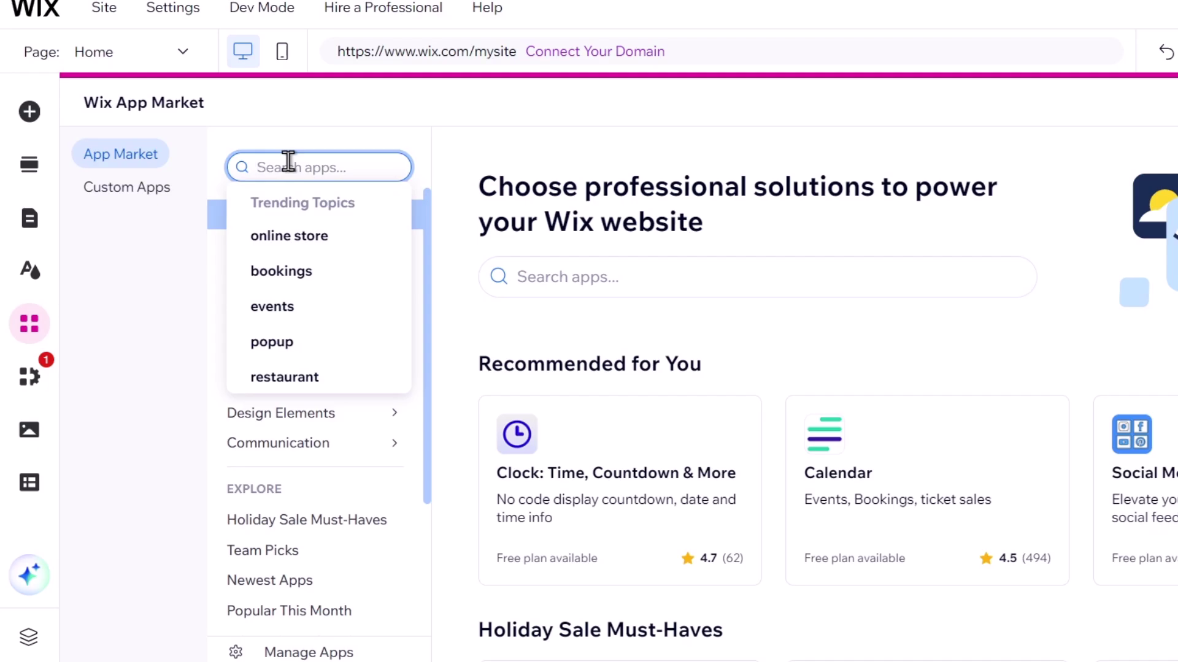
type("men")
type("bership")
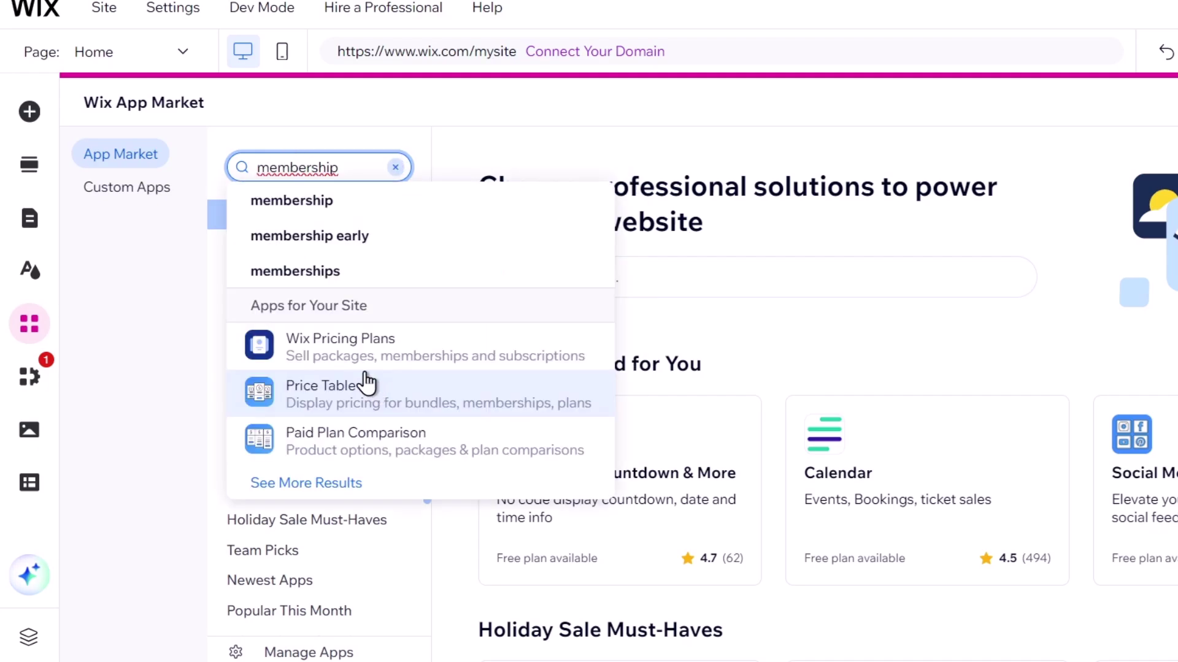
left_click(335, 339)
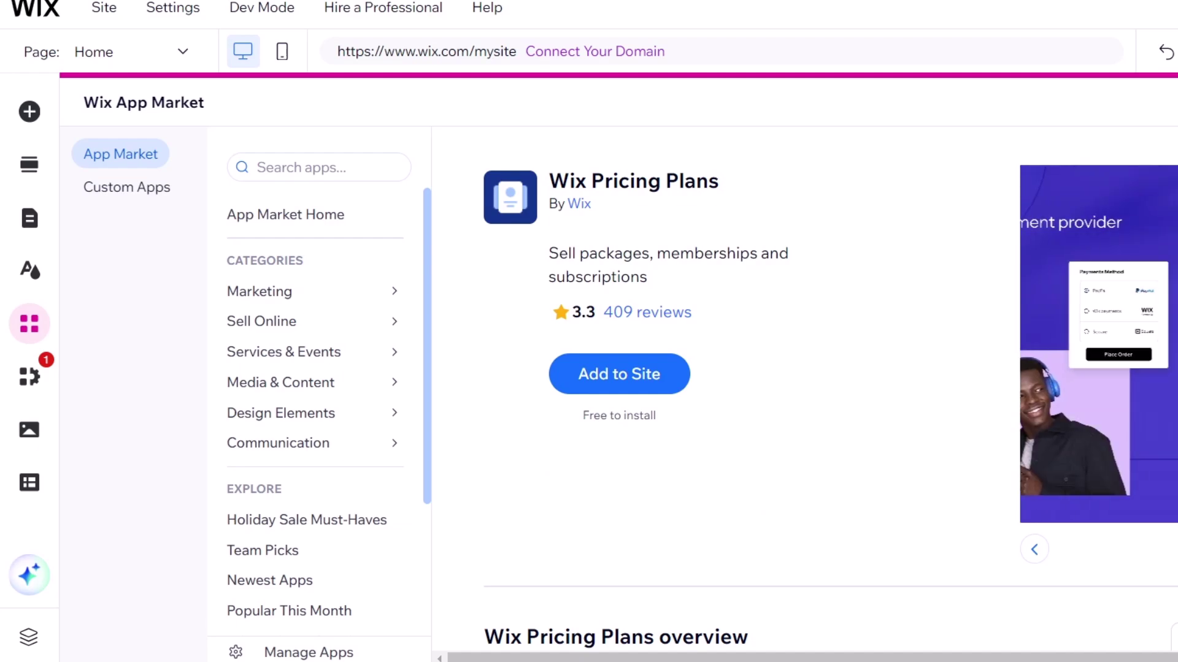
left_click(619, 374)
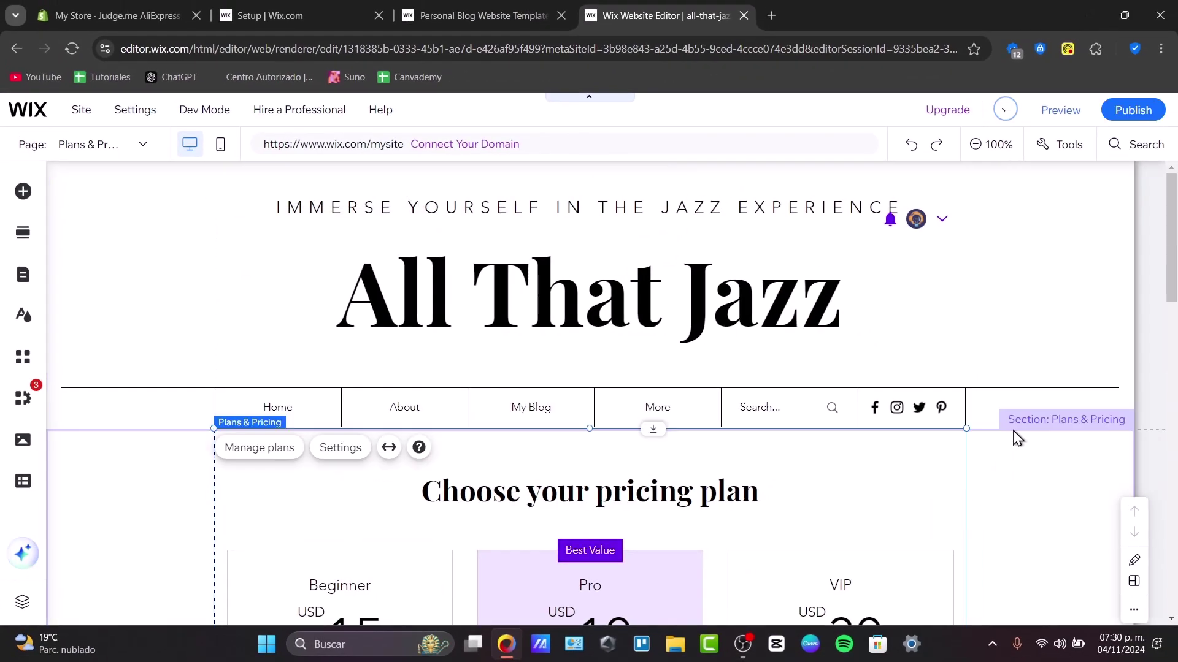
scroll(1017, 438, "down", 5)
scroll(1017, 438, "down", 3)
scroll(1017, 438, "up", 3)
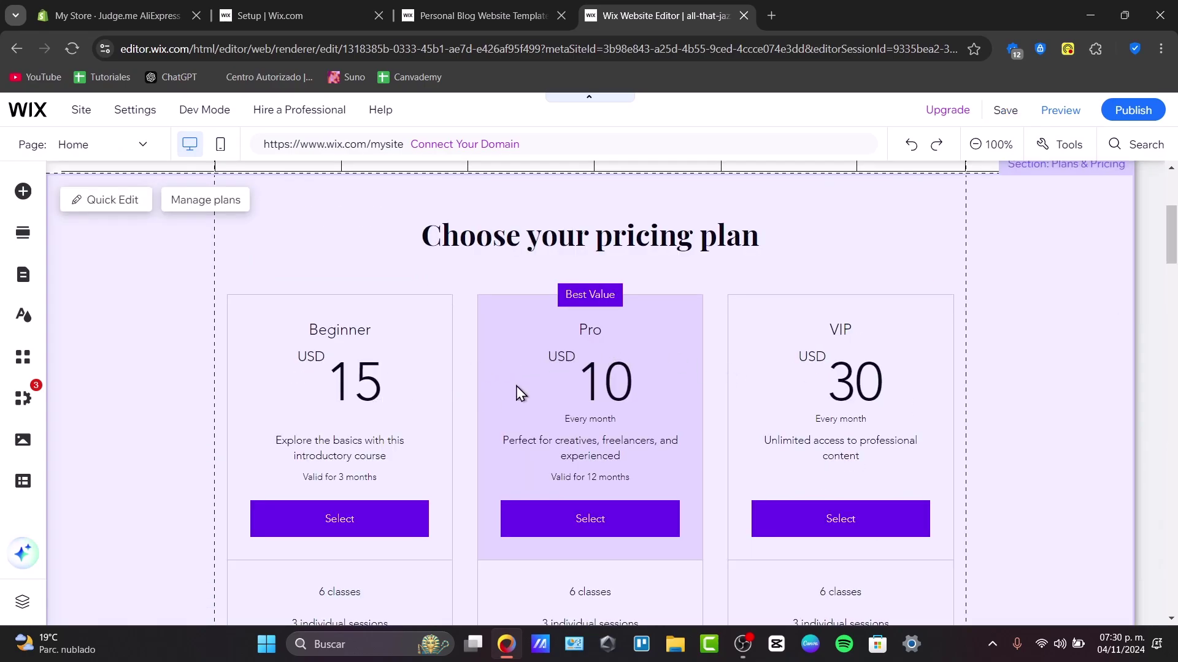
scroll(668, 394, "up", 5)
scroll(791, 396, "up", 5)
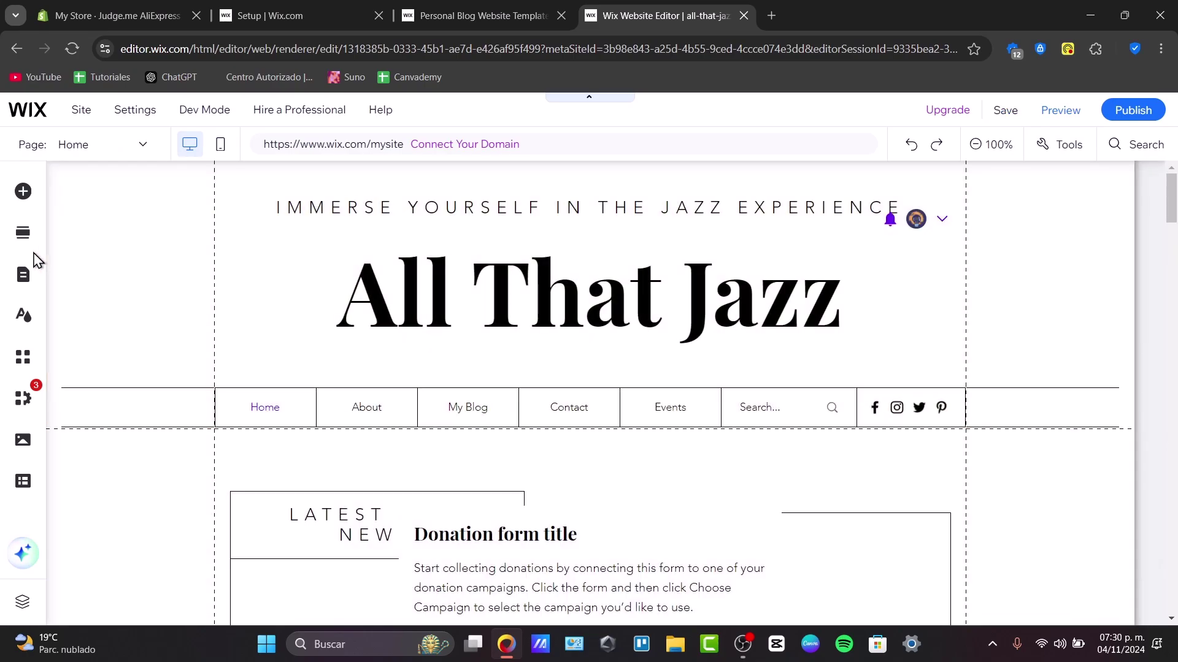
Inspect the signup form settings and the Account Settings and My Subscriptions member pages.
left_click(22, 275)
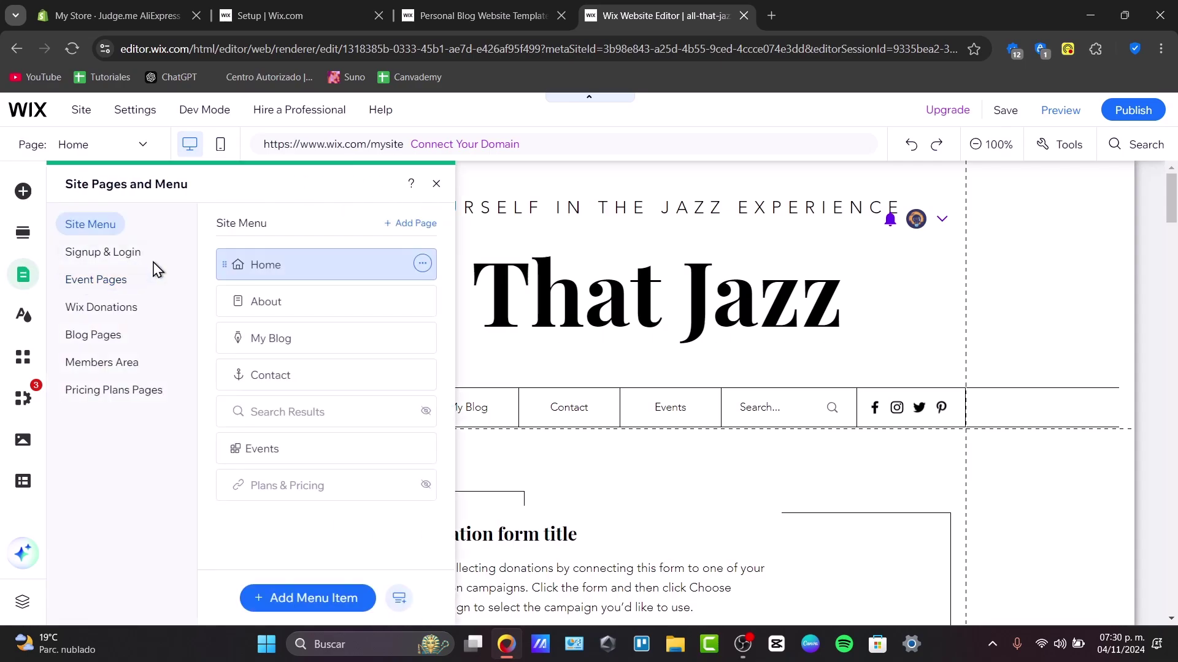
left_click(103, 252)
mouse_move(326, 264)
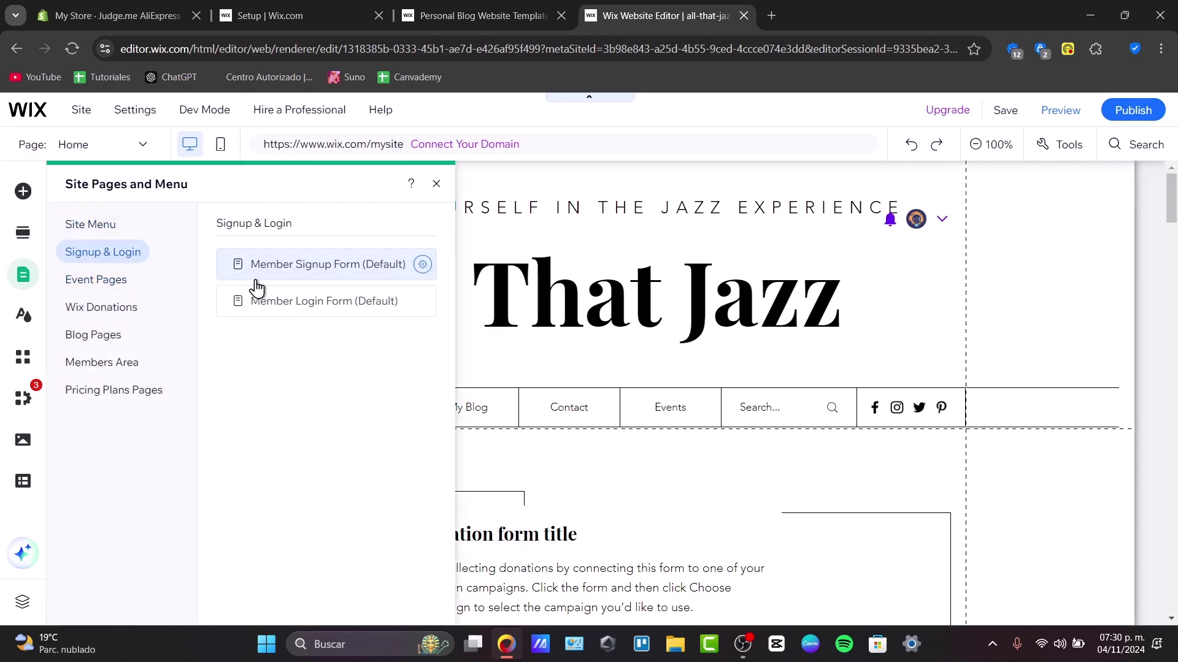
left_click(357, 268)
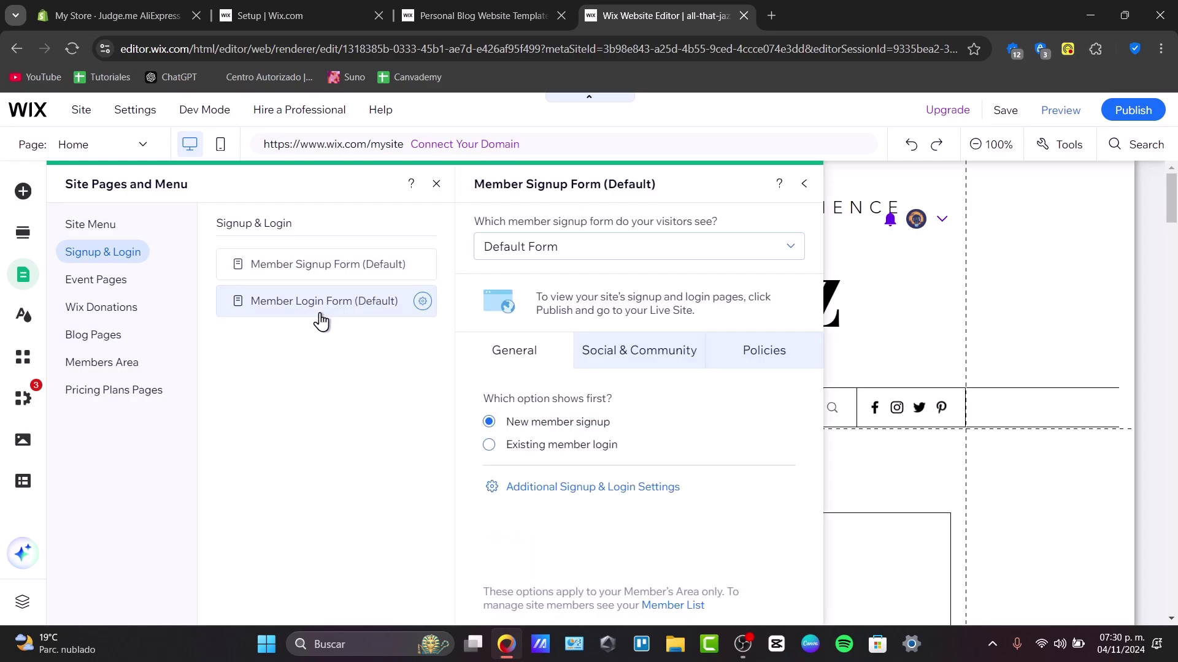
left_click(101, 363)
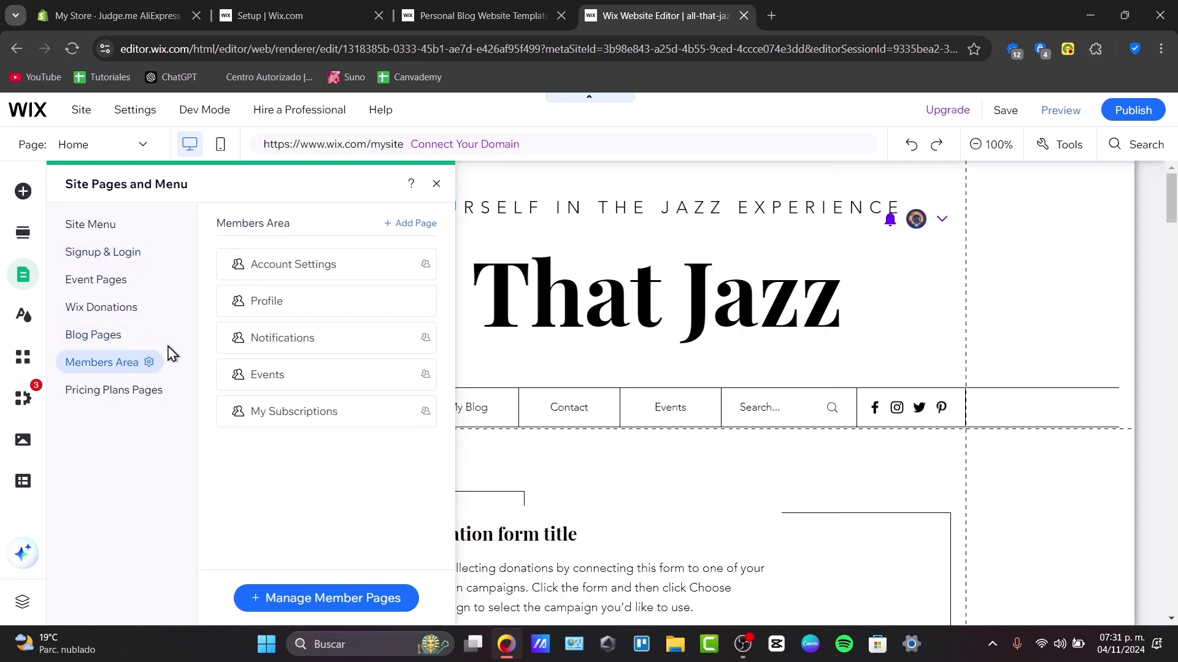
left_click(327, 267)
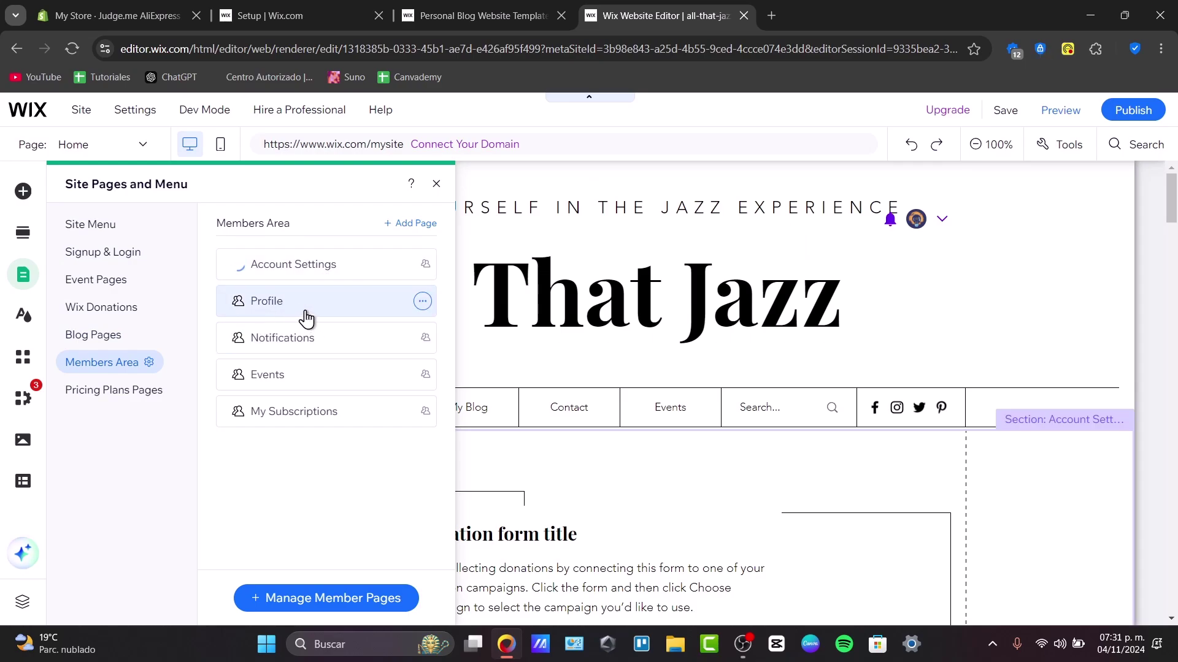
left_click(323, 413)
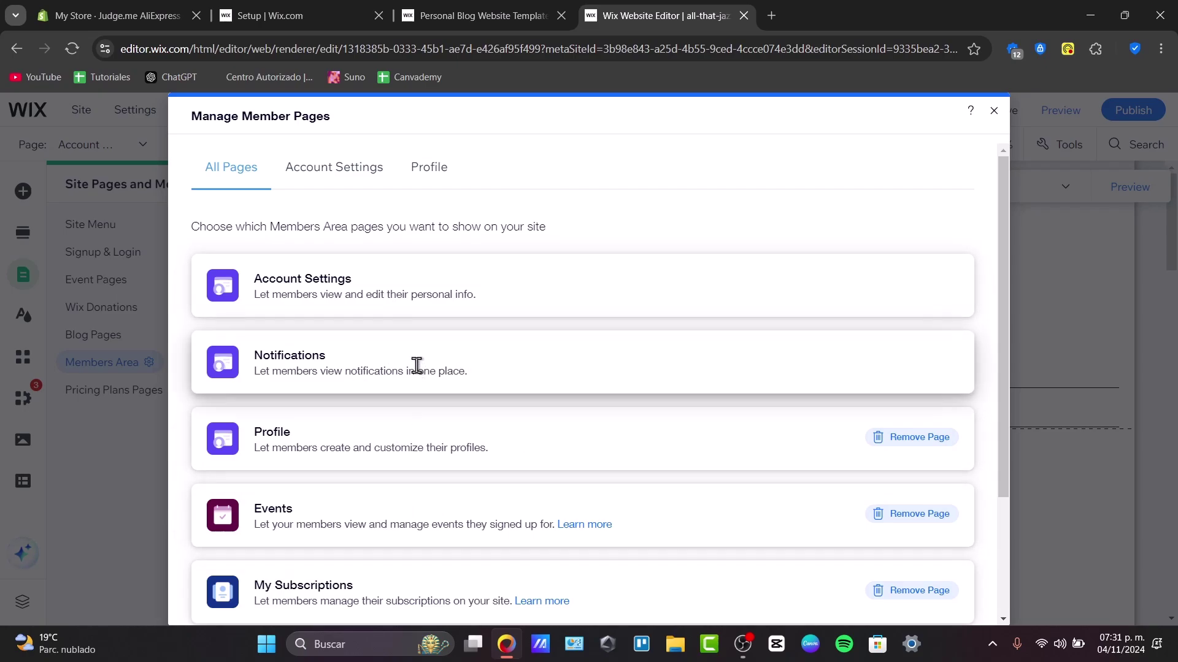
scroll(414, 369, "down", 3)
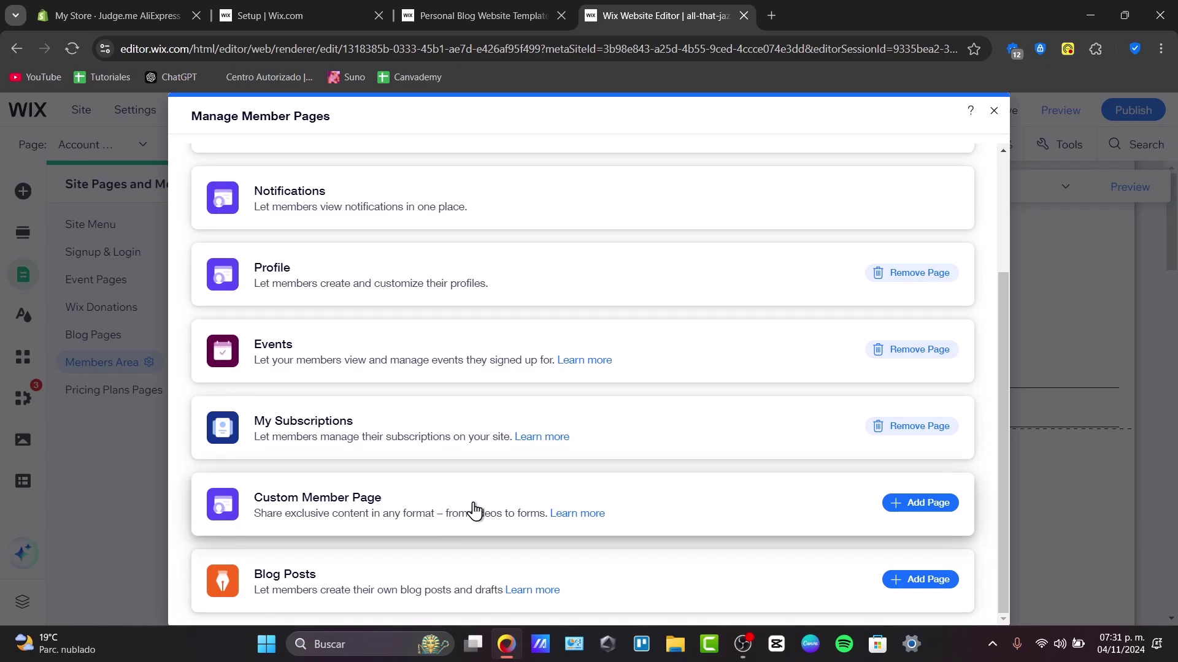
scroll(475, 460, "up", 3)
scroll(488, 442, "down", 3)
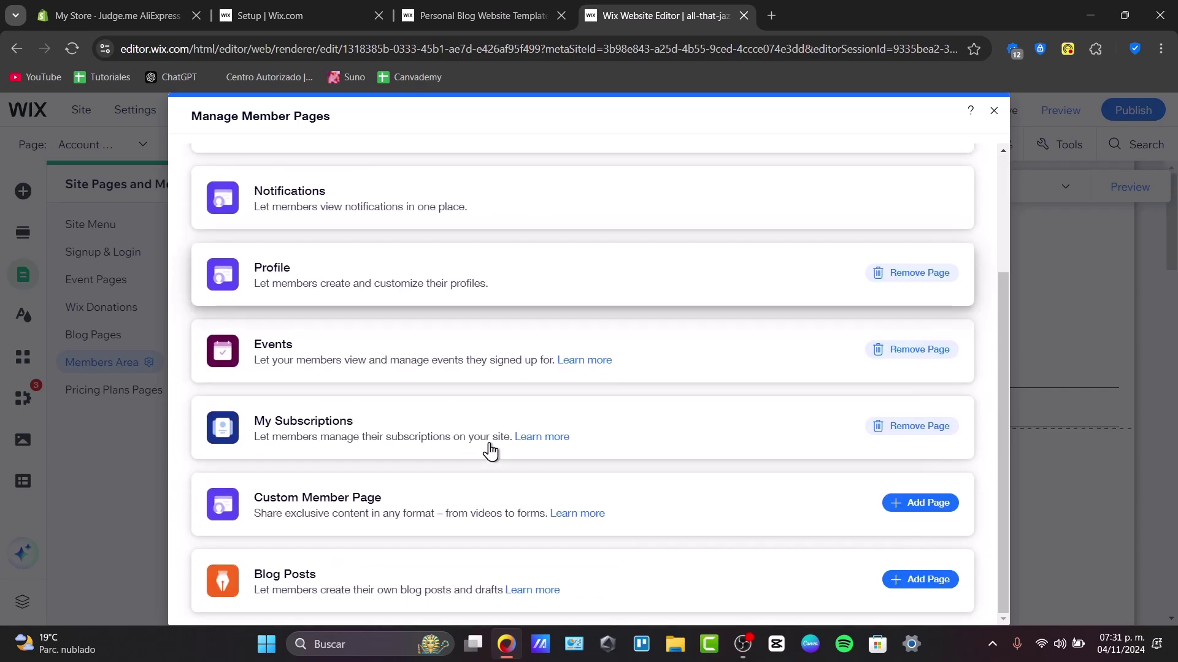
Add the Custom Member Page 'Member's Site', preview it, and return to the Editor.
left_click(893, 505)
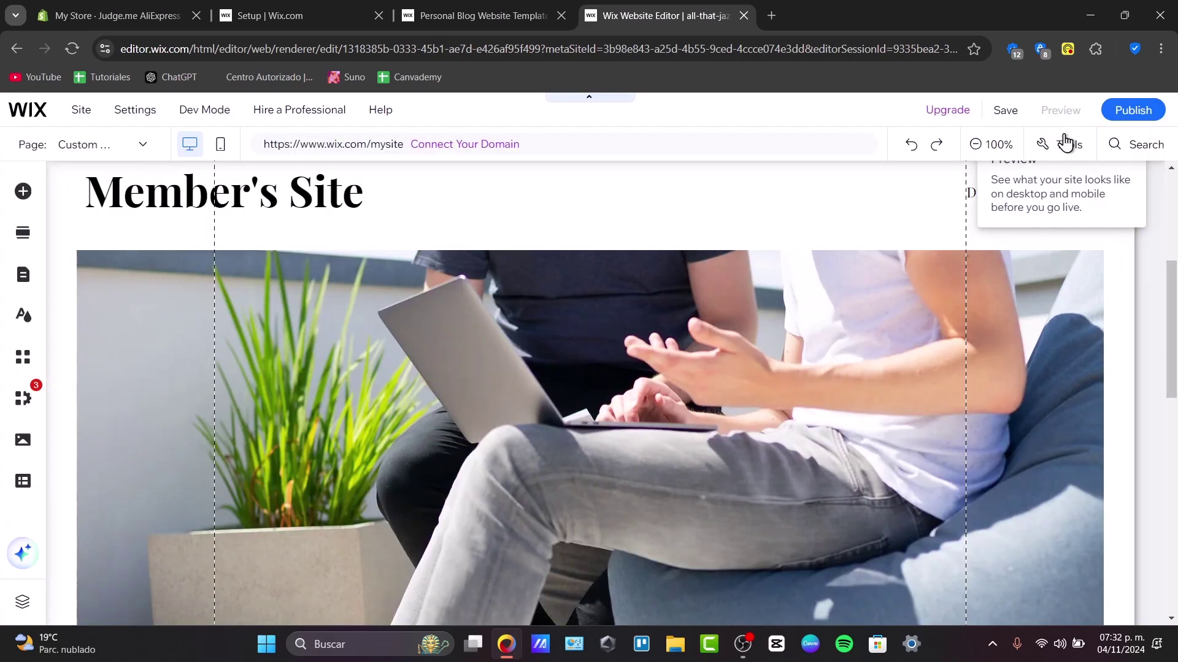
key("ctrl+p")
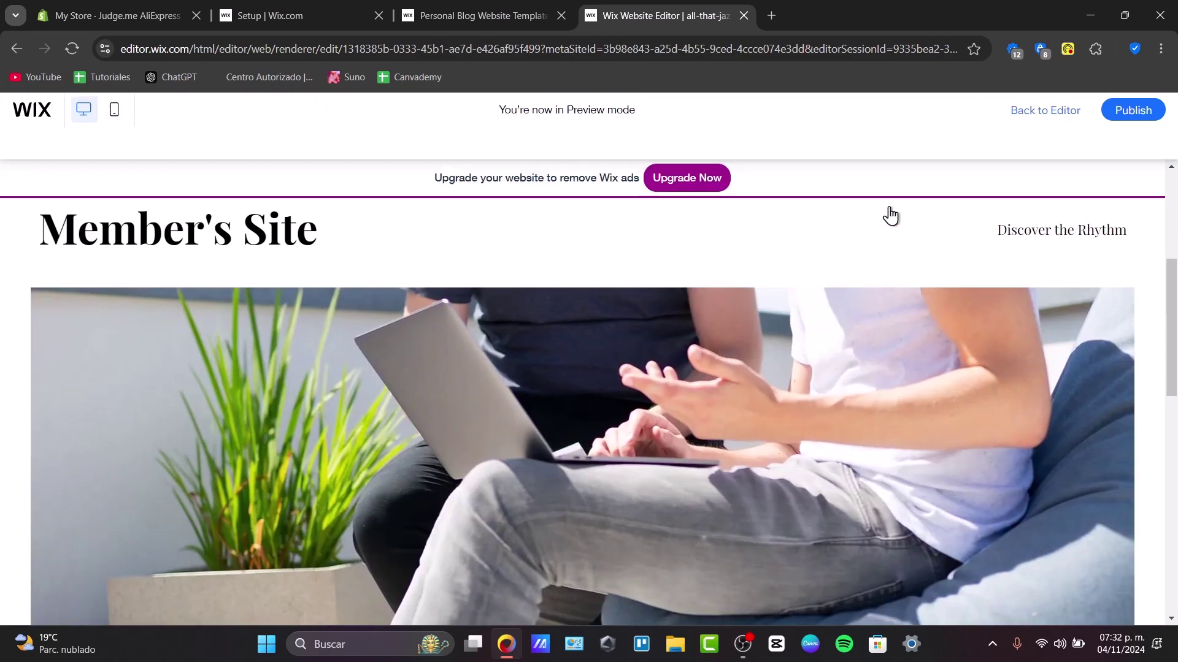
scroll(812, 276, "down", 8)
scroll(813, 276, "down", 4)
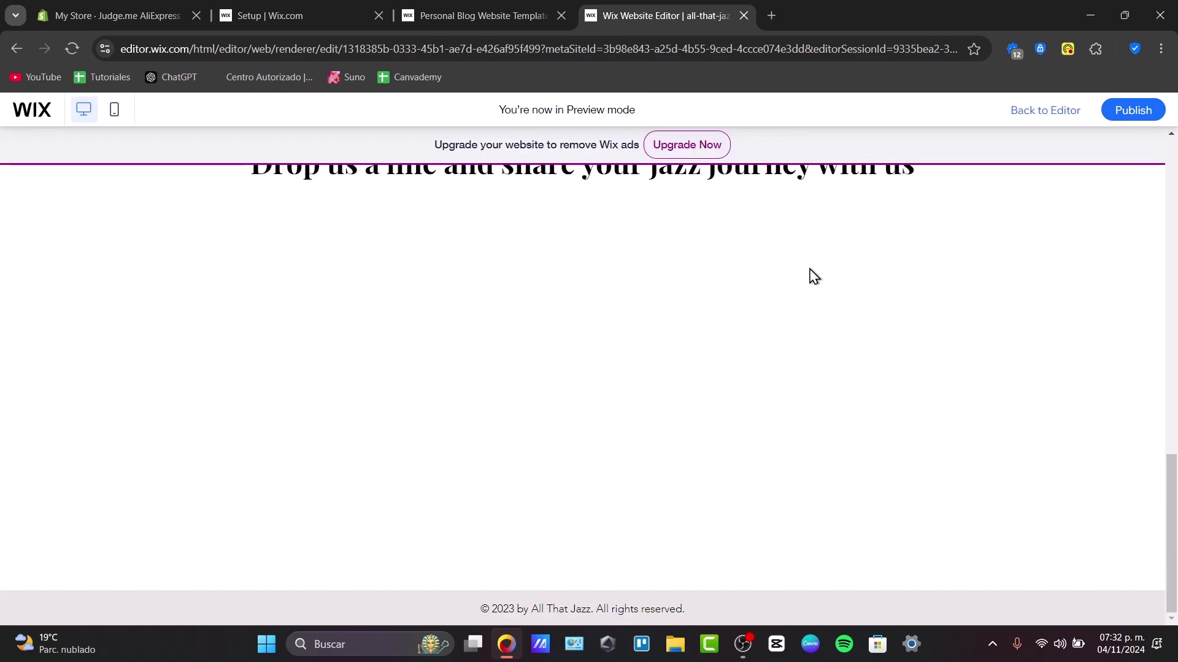
scroll(813, 276, "up", 3)
scroll(813, 276, "up", 10)
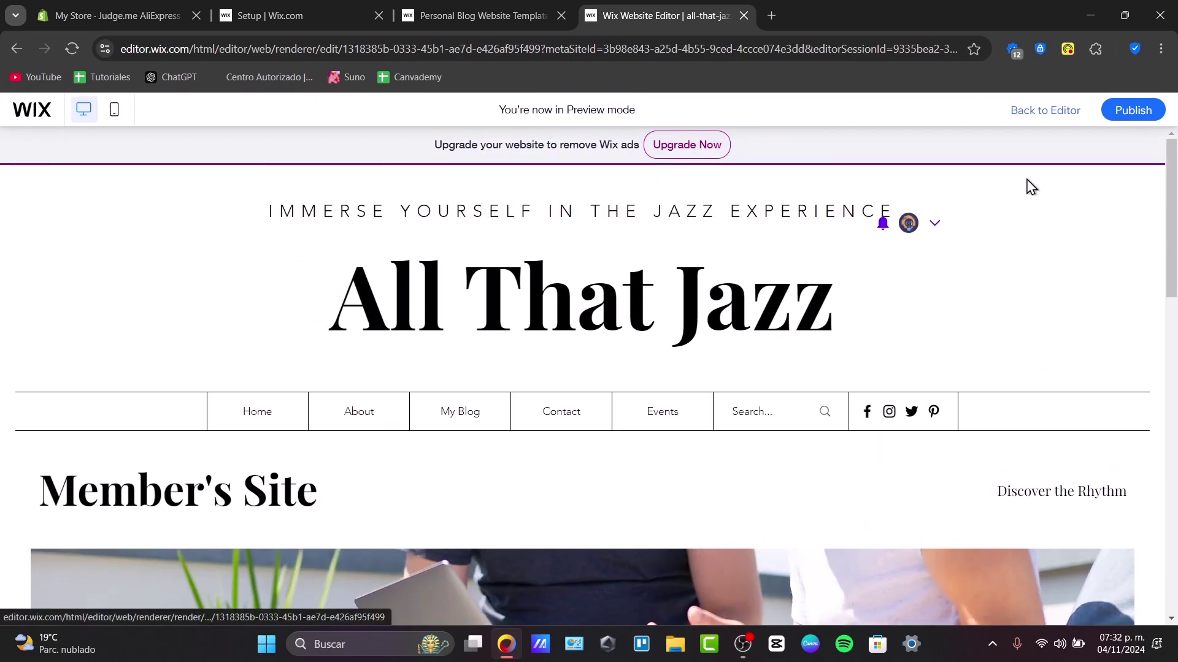
left_click(1045, 110)
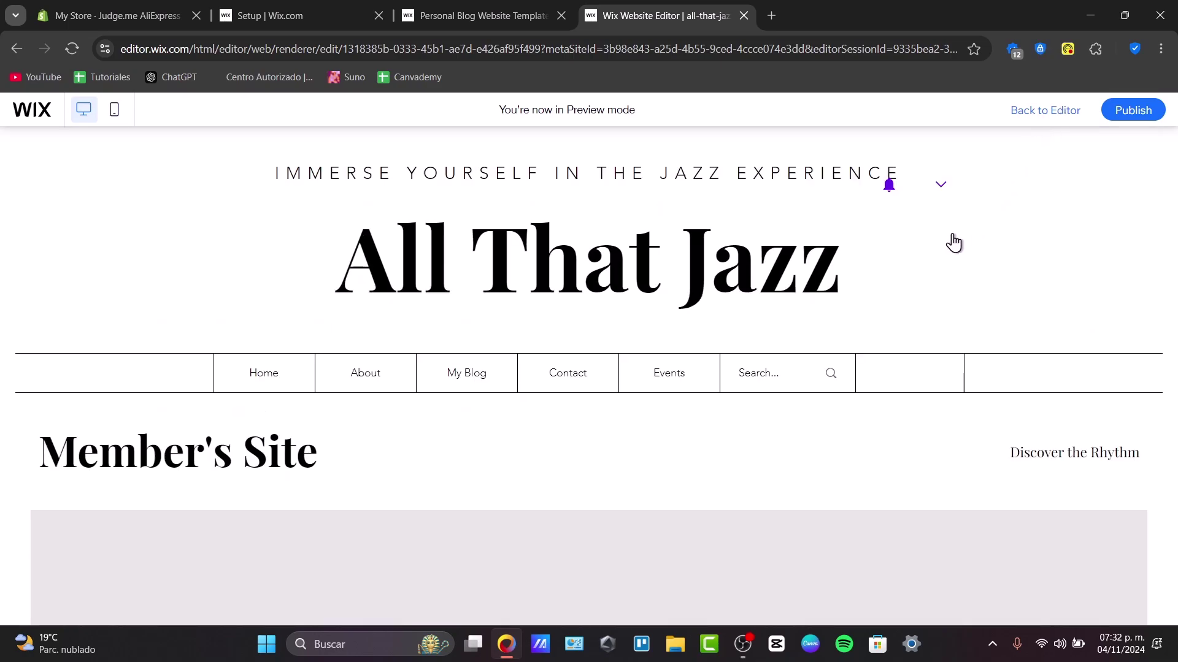
scroll(761, 371, "down", 10)
scroll(760, 371, "down", 8)
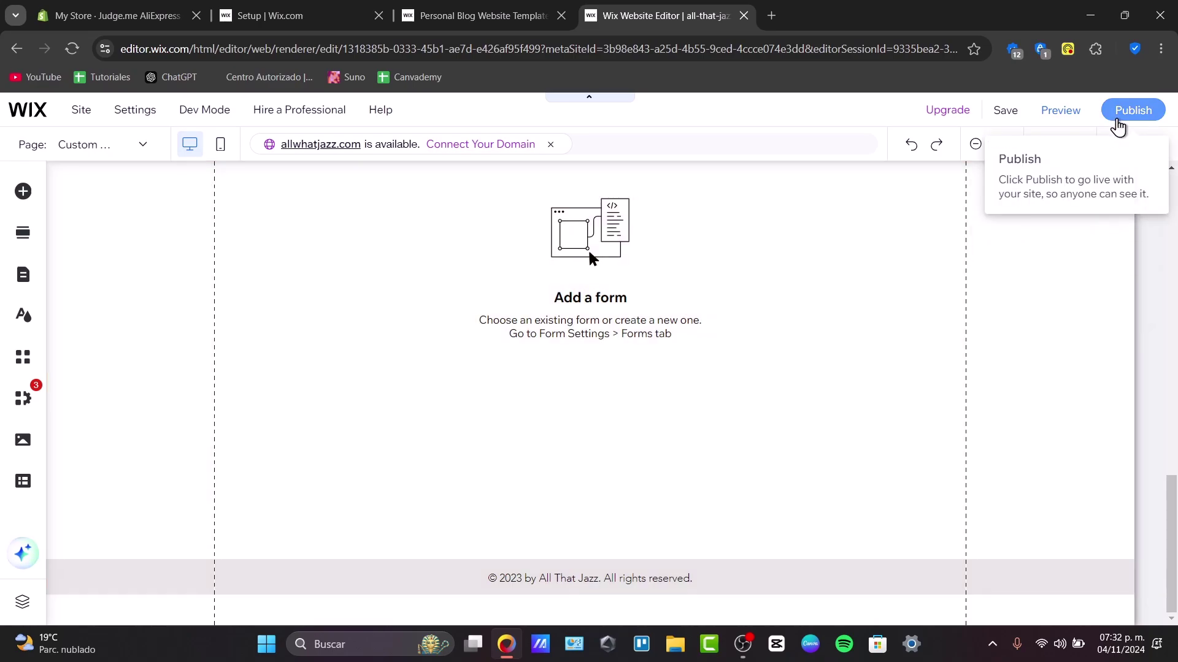
Publish the site, dismiss the confirmation, and check the mobile layout before returning to desktop.
left_click(1133, 110)
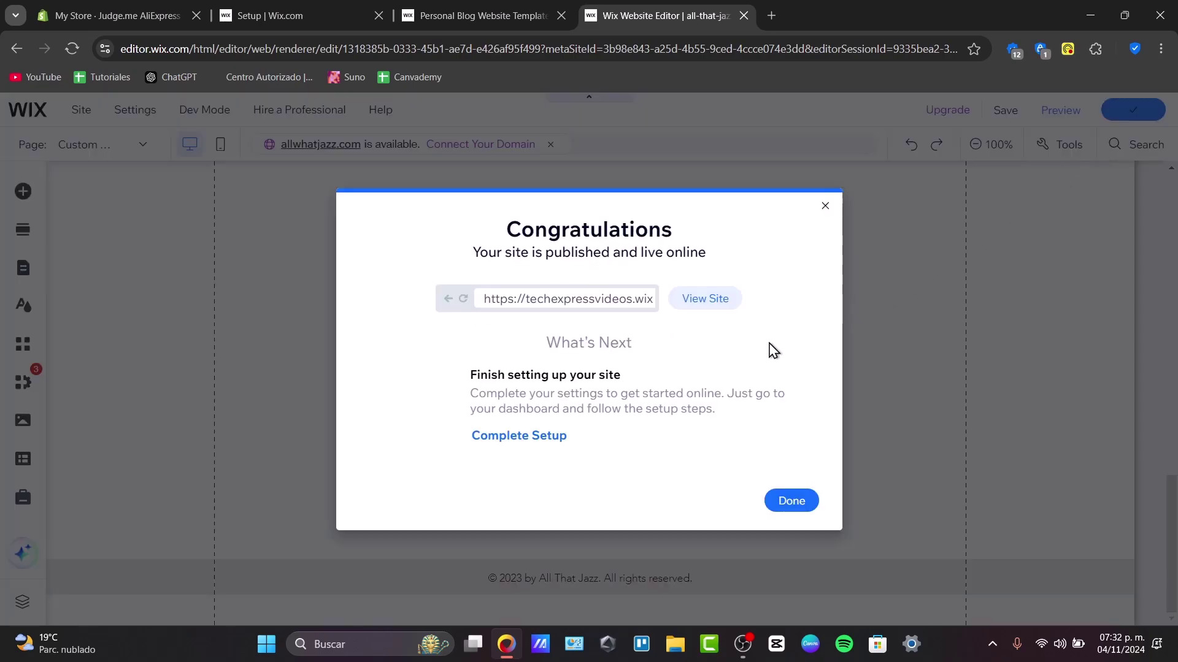
left_click(787, 501)
left_click(706, 420)
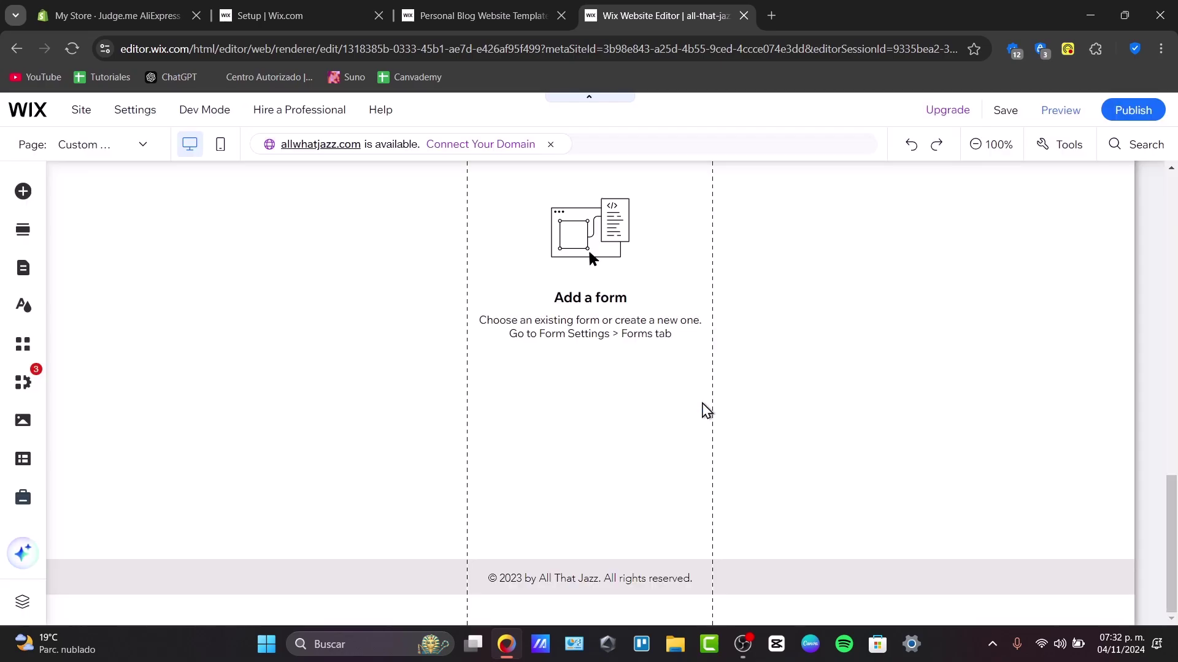
scroll(703, 372, "up", 5)
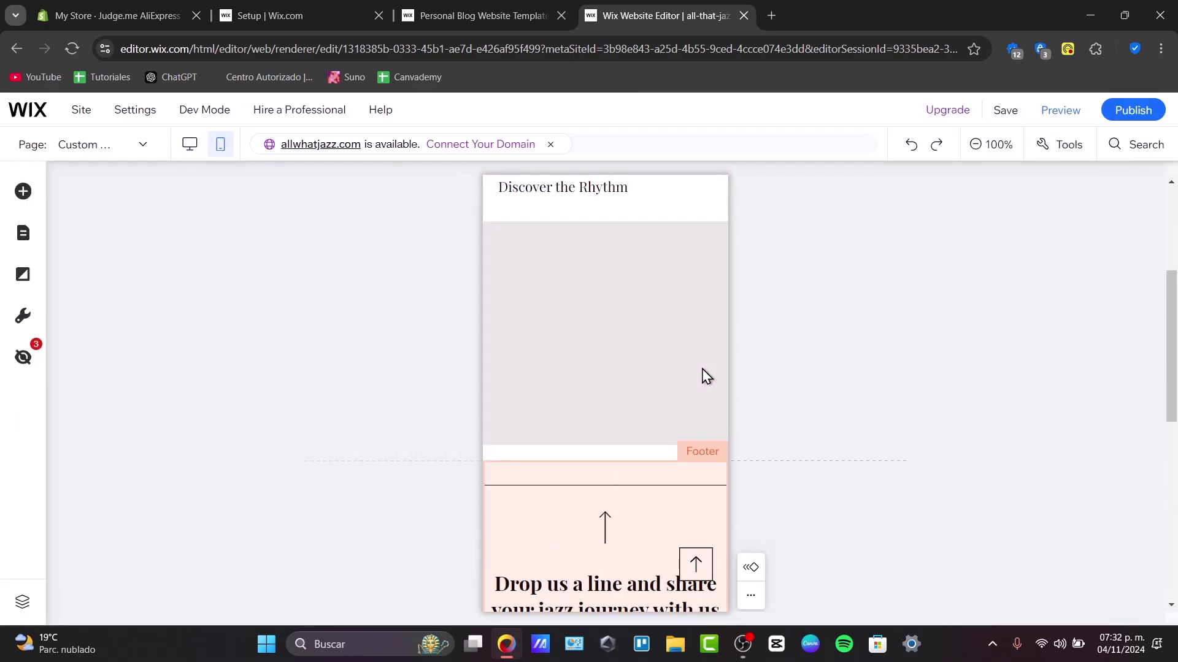
scroll(703, 372, "up", 5)
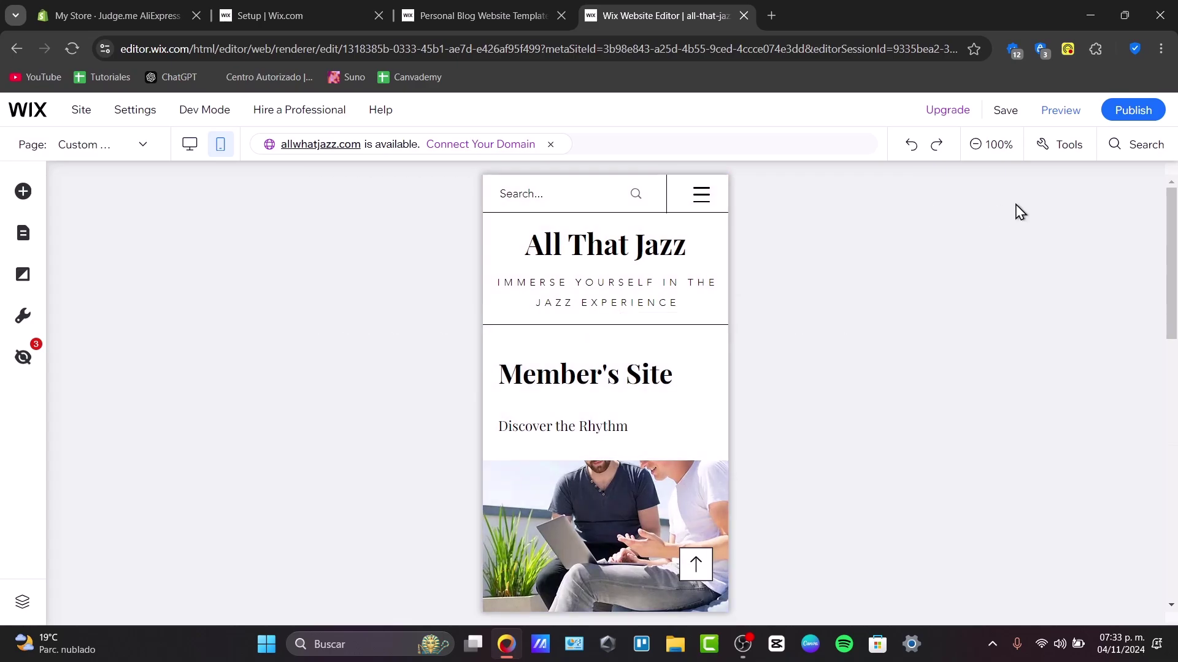
left_click(190, 143)
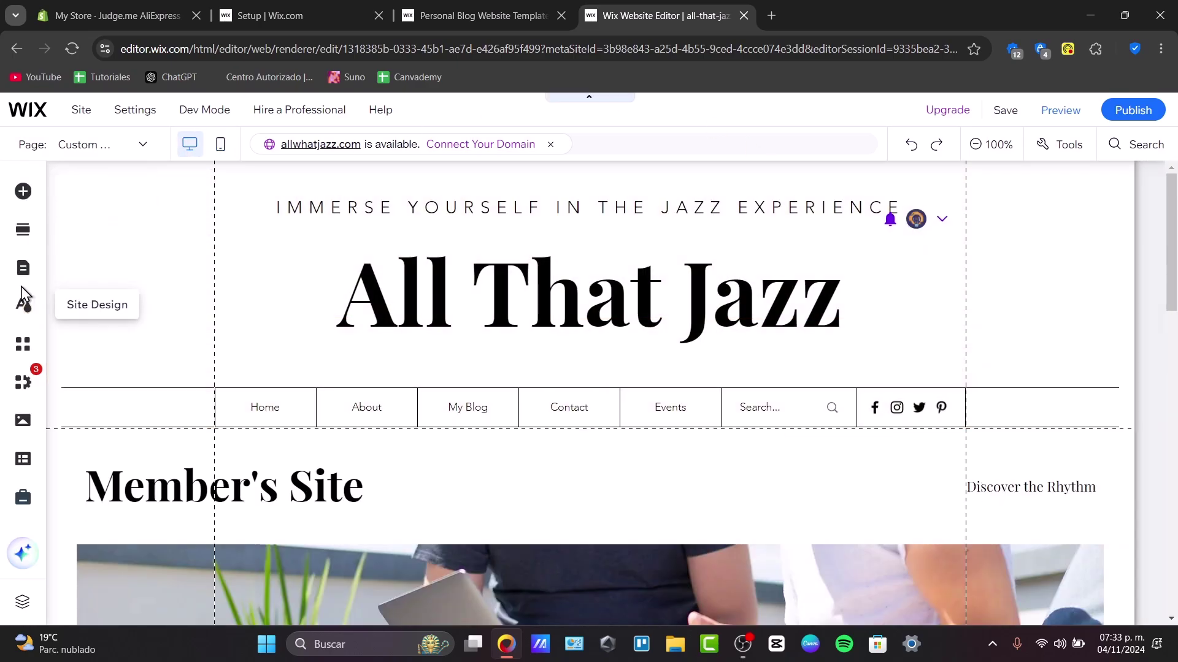
Open the Plans & Pricing page and launch Manage plans from its pricing widget.
left_click(23, 268)
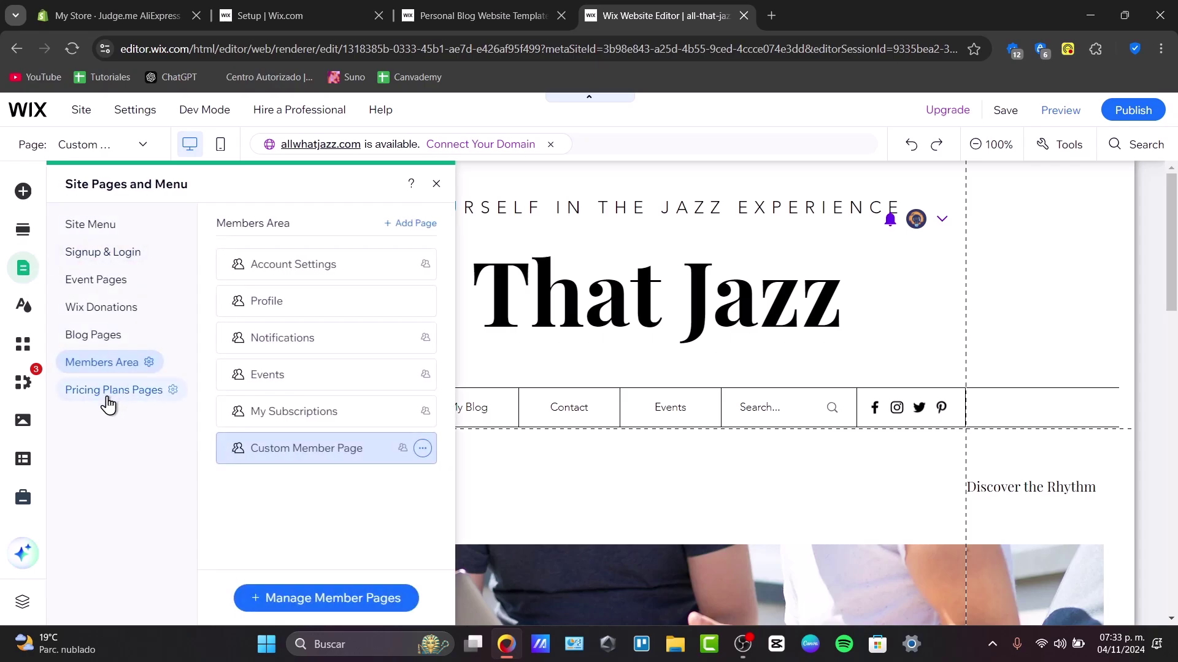
left_click(114, 390)
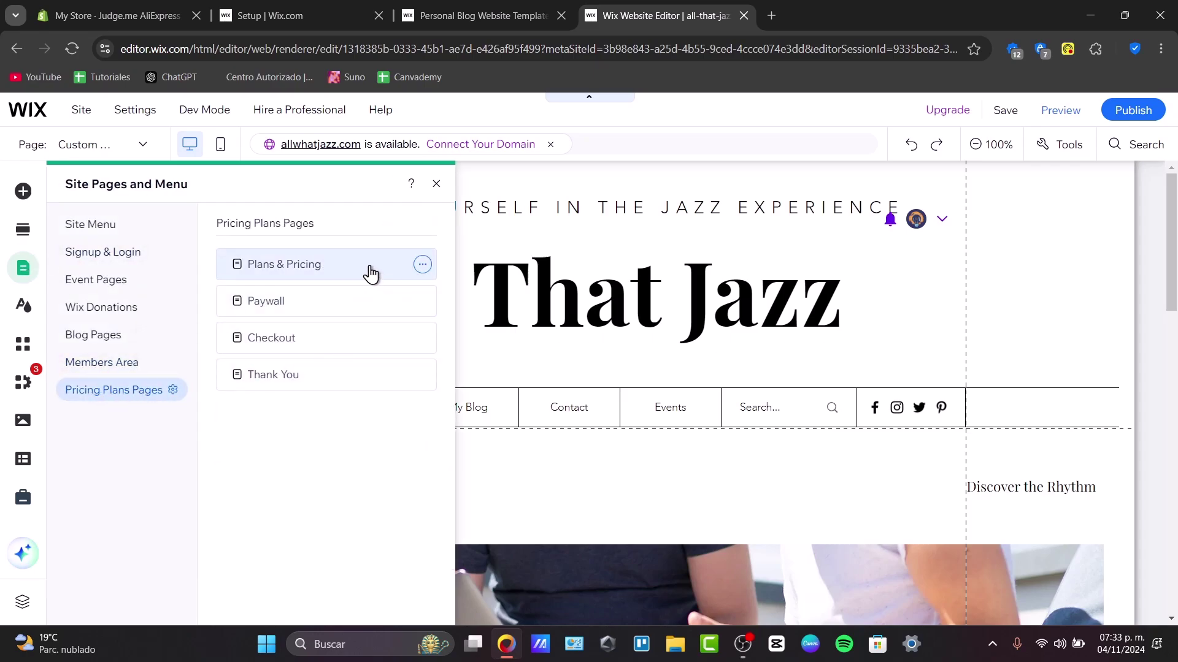
left_click(378, 265)
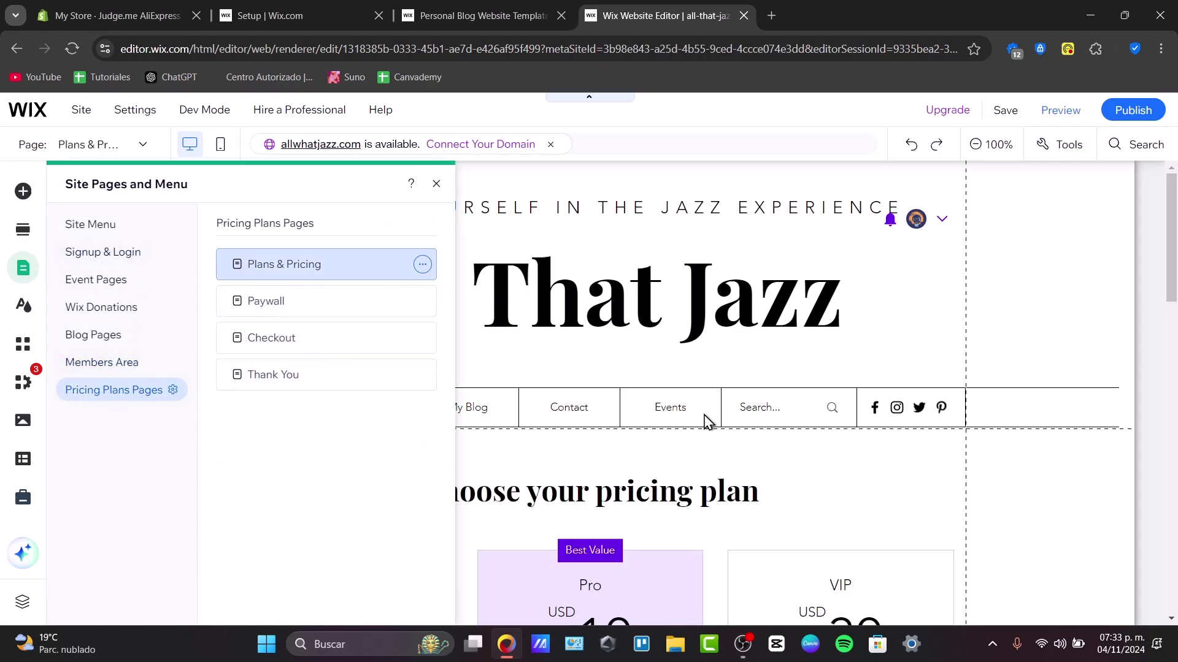
scroll(729, 498, "down", 3)
left_click(1057, 218)
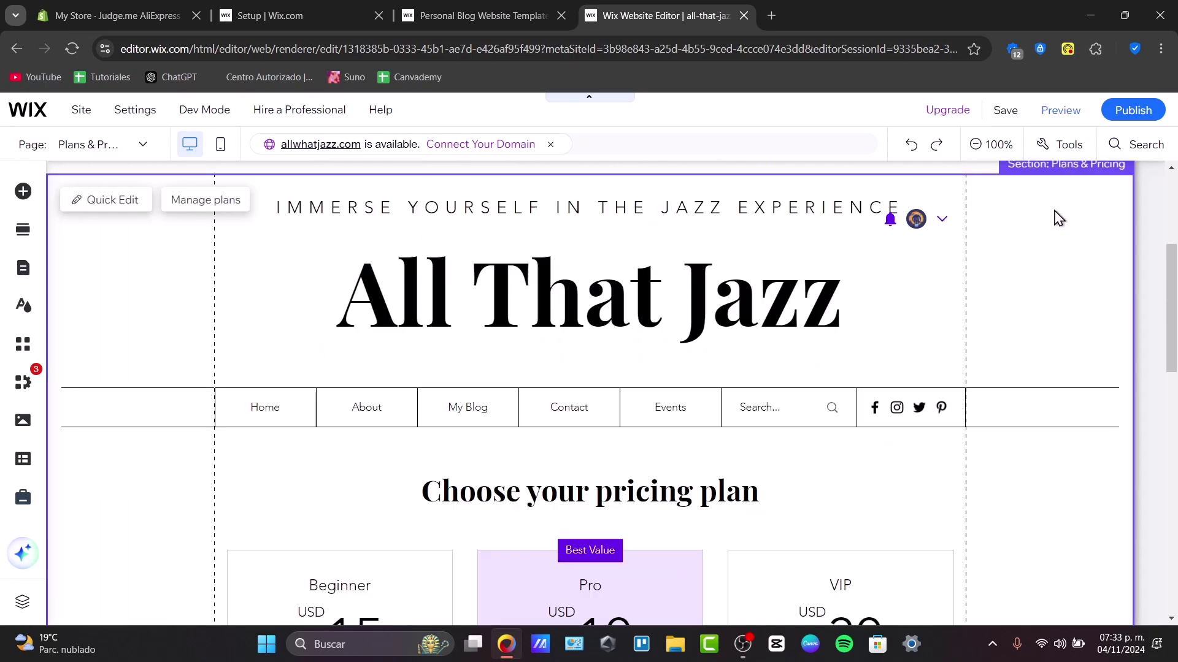
scroll(589, 368, "down", 5)
left_click(338, 368)
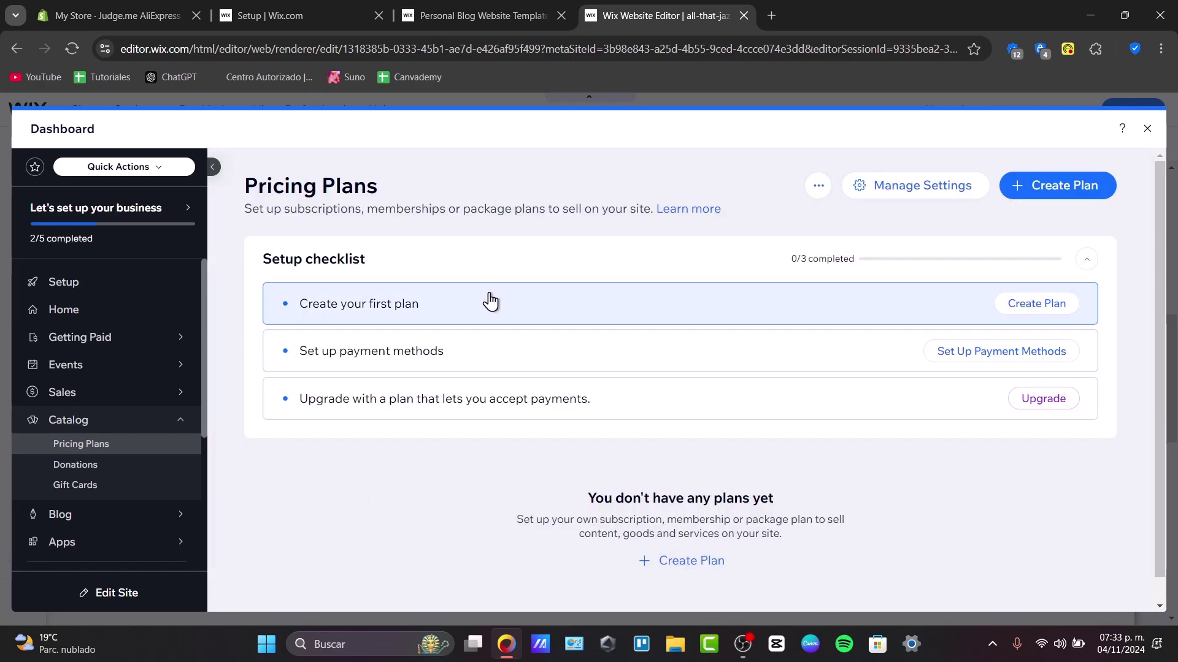
Create and save a free one-month Newbie plan at MX$0.00.
left_click(491, 301)
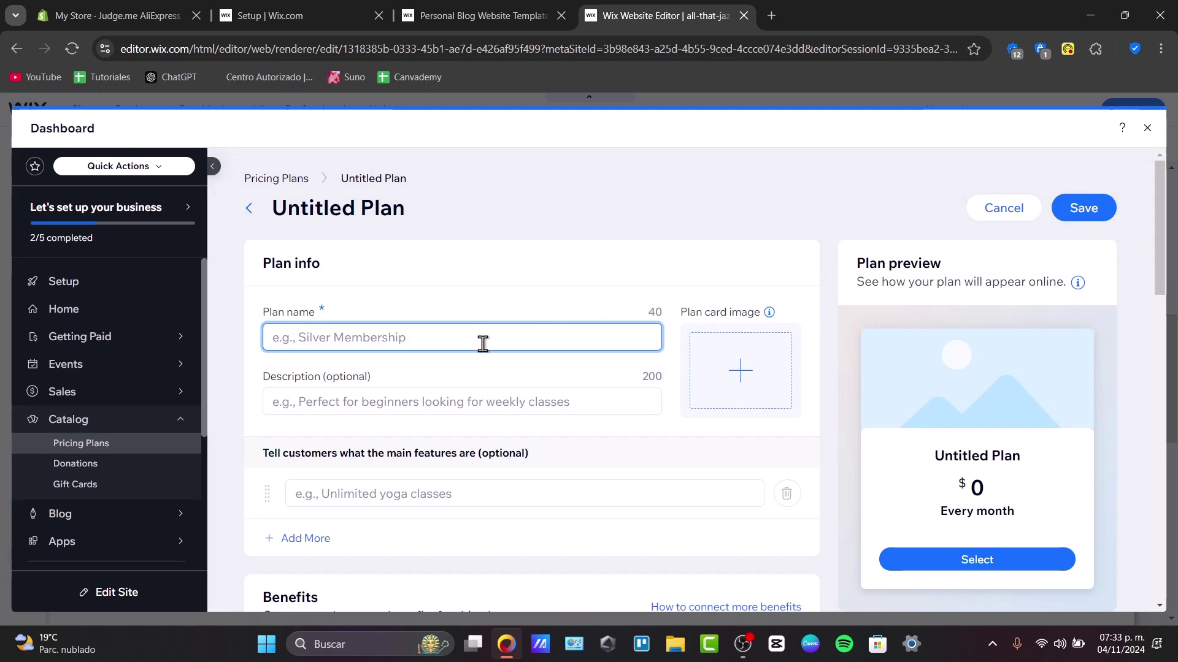
scroll(495, 391, "down", 3)
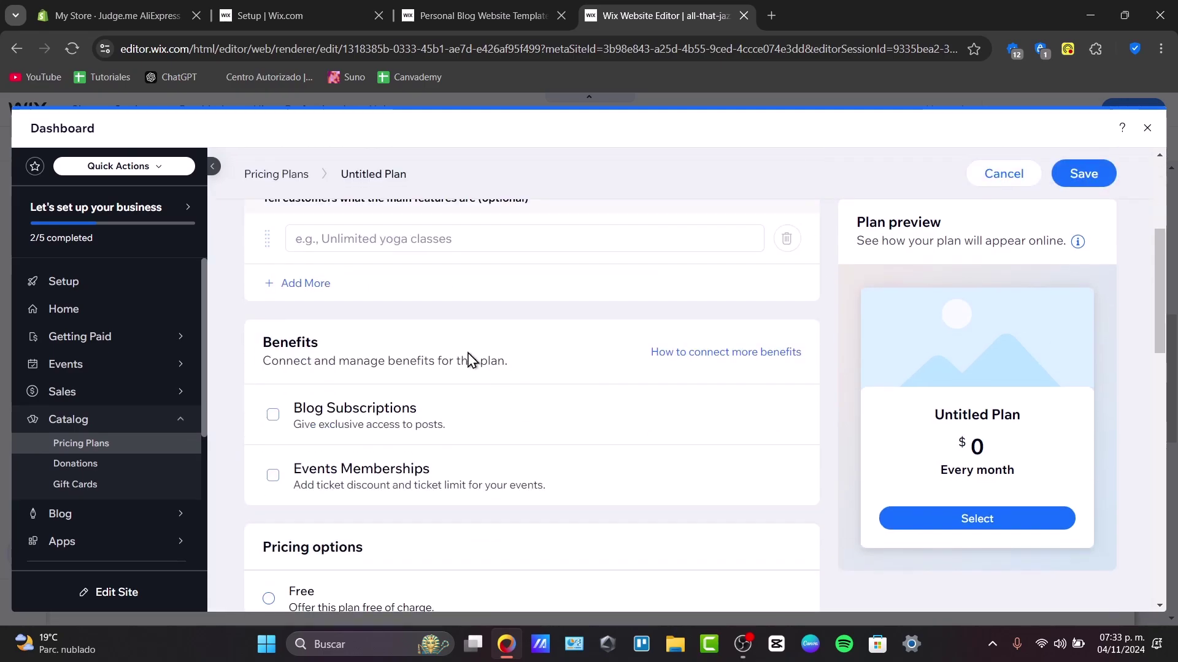
scroll(471, 357, "down", 3)
scroll(460, 404, "down", 3)
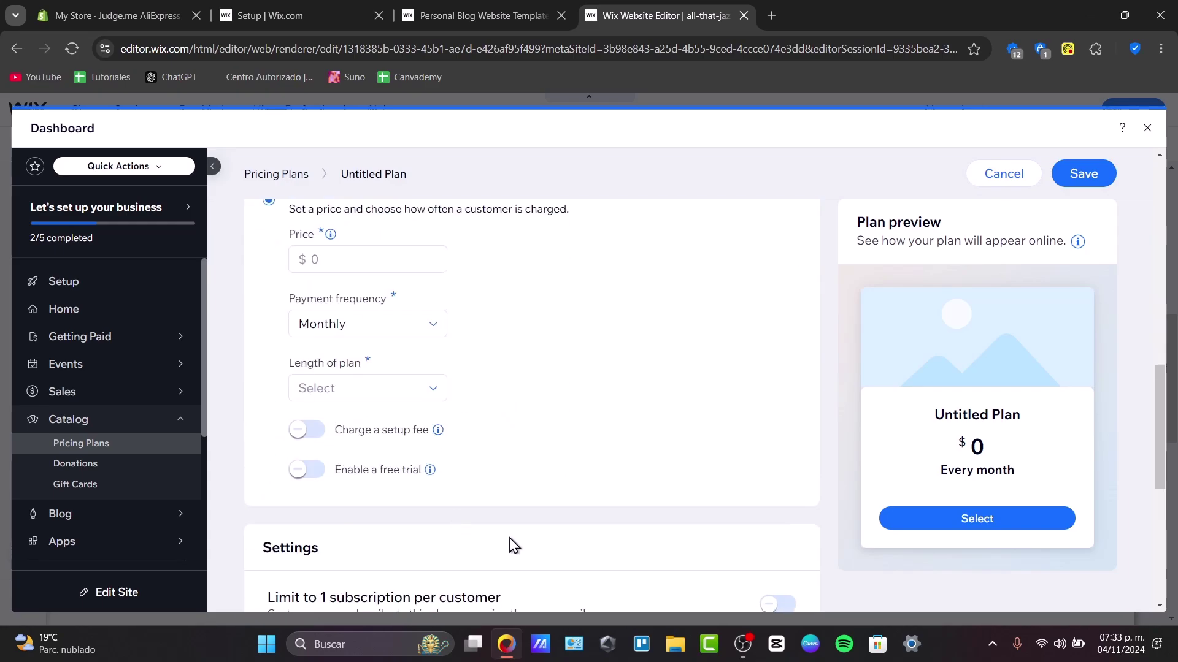
scroll(515, 545, "down", 3)
scroll(511, 431, "down", 2)
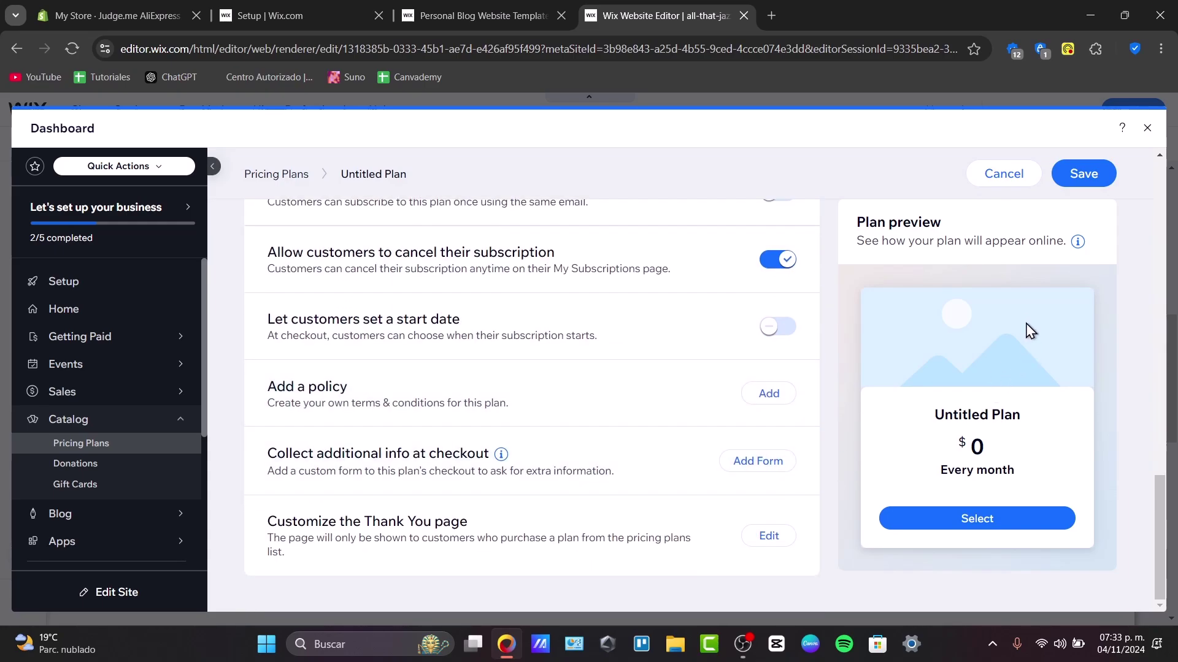
scroll(895, 473, "up", 5)
scroll(894, 415, "up", 4)
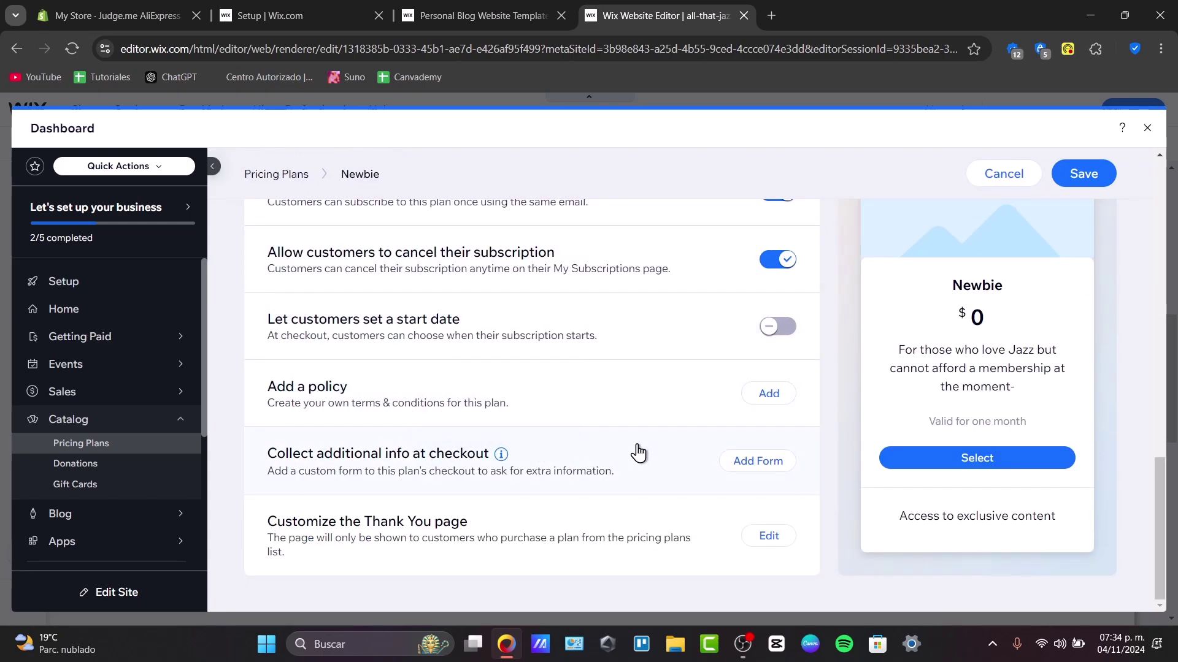
scroll(725, 551, "up", 10)
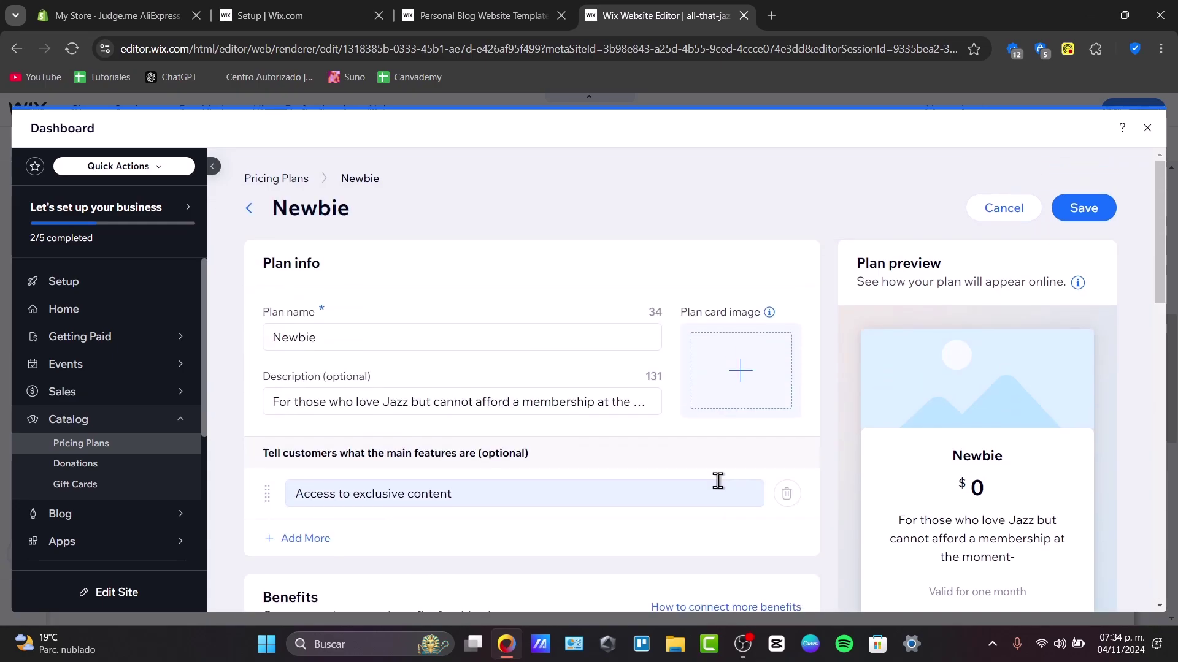
left_click(1084, 208)
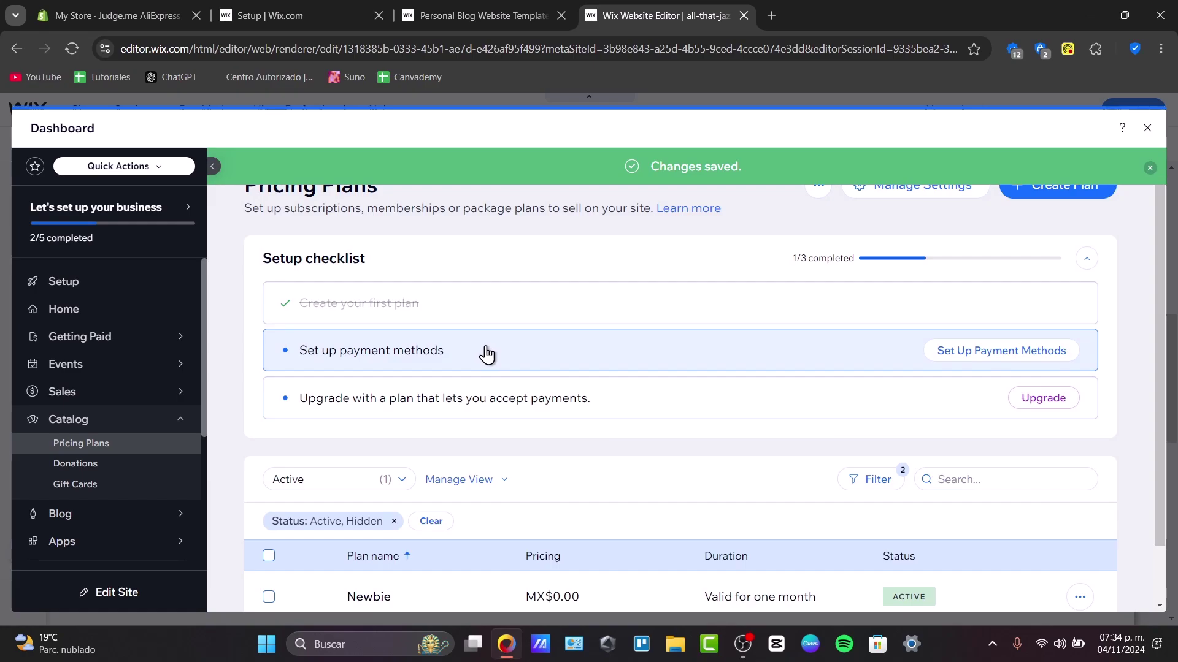
scroll(667, 387, "down", 1)
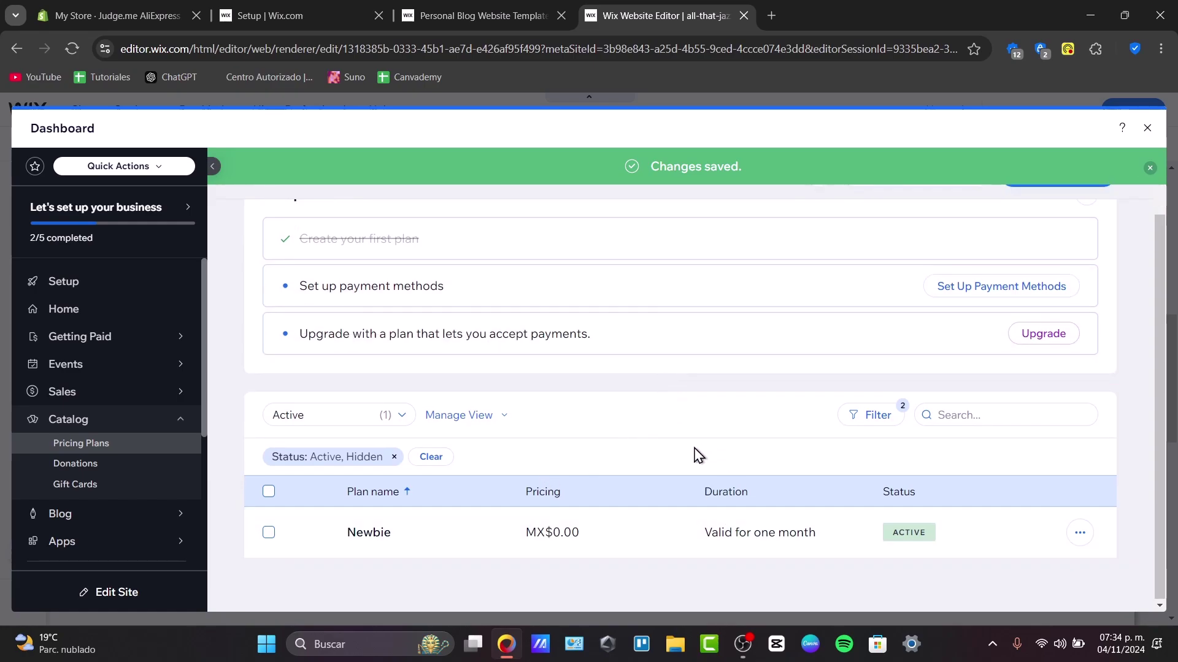
scroll(681, 387, "up", 2)
Skip payment setup, dismissing the country dialog, and close the Dashboard.
left_click(655, 353)
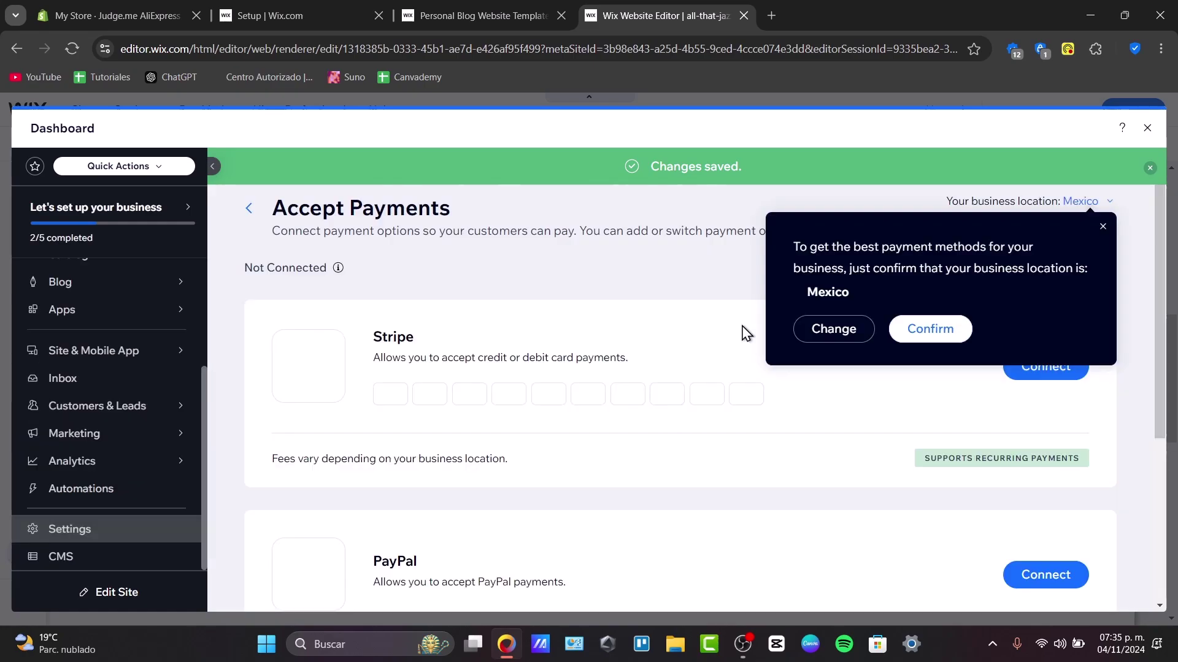
scroll(505, 348, "down", 3)
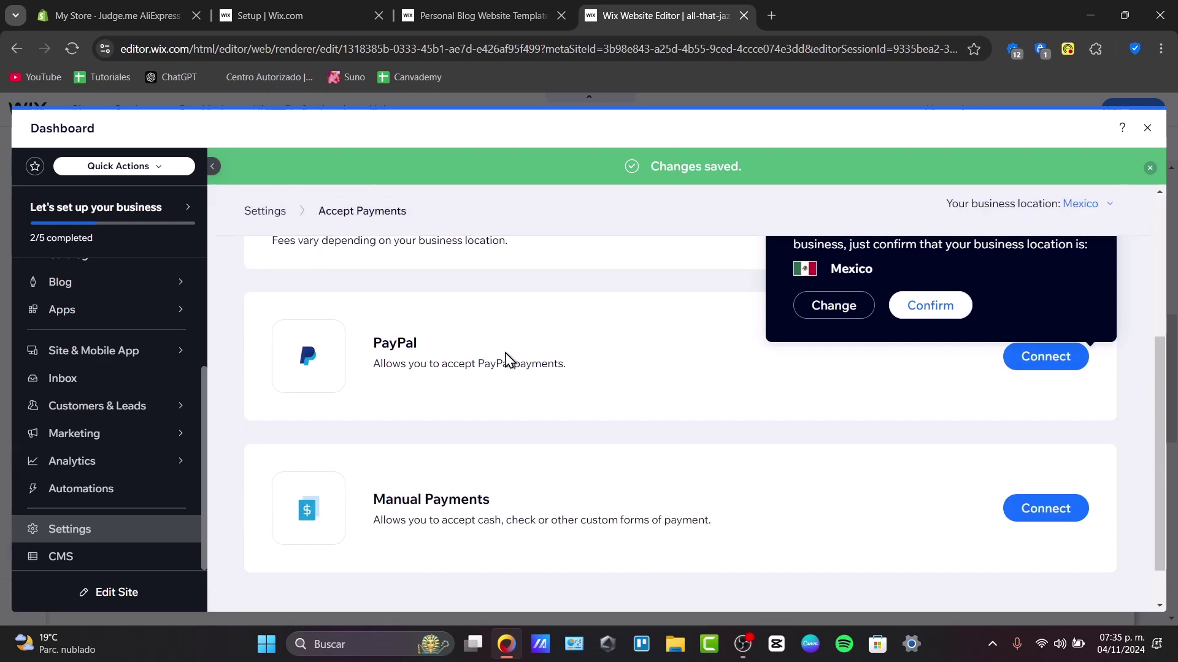
scroll(505, 360, "down", 1)
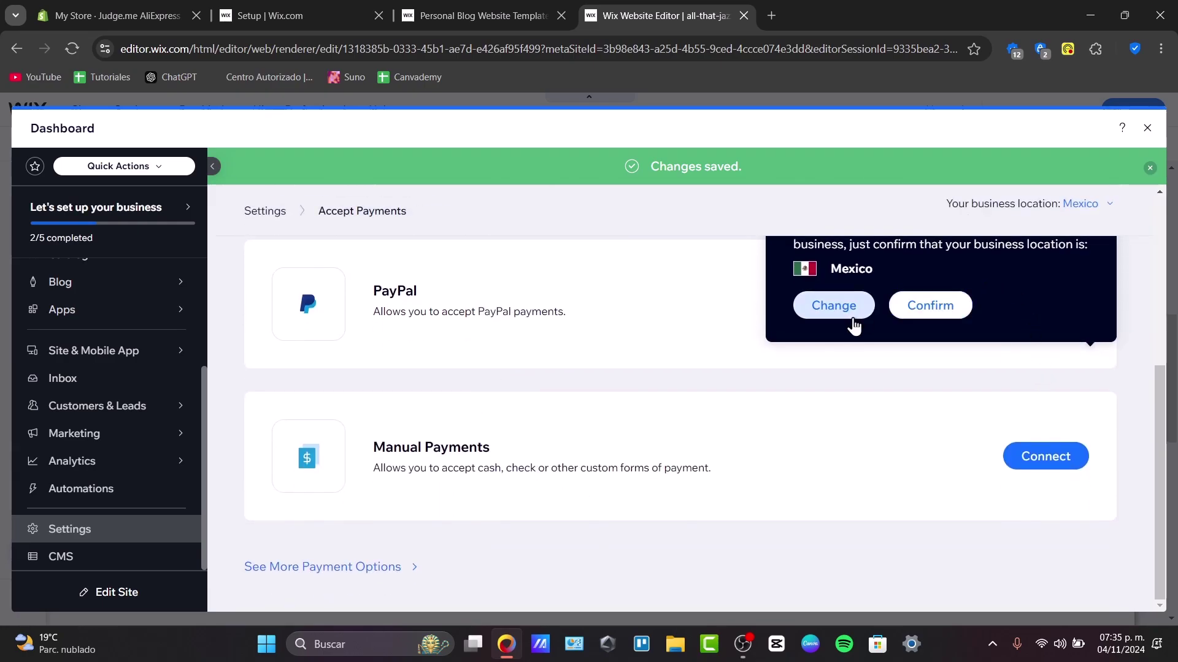
left_click(833, 306)
left_click(799, 223)
left_click(1147, 127)
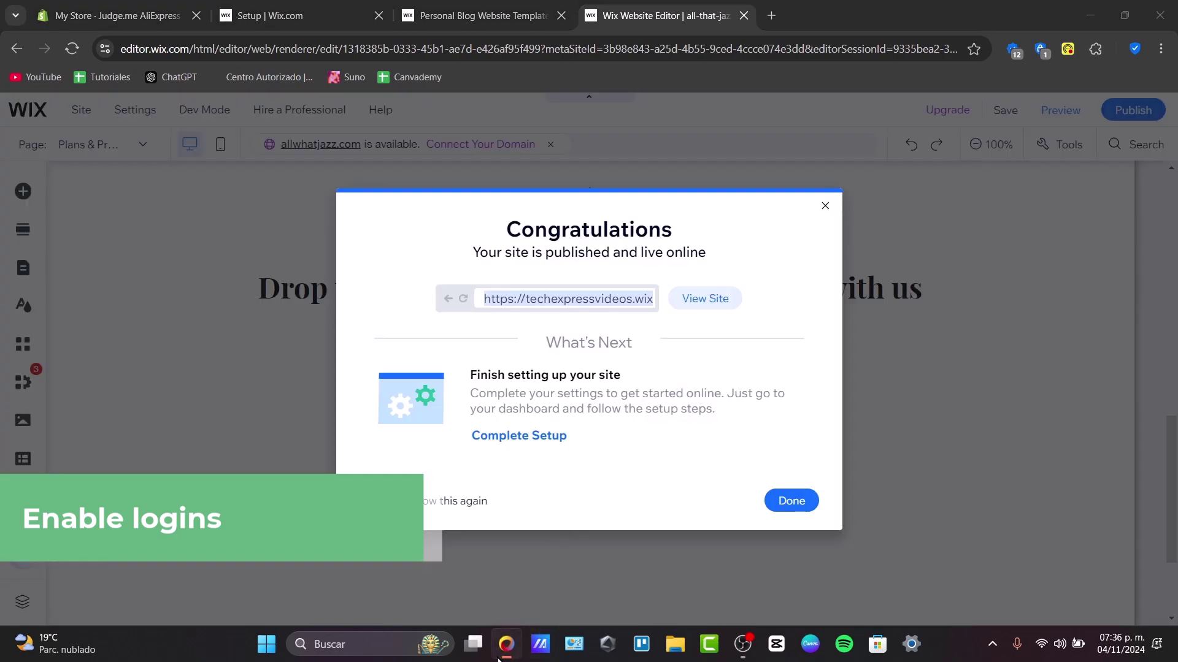
Load the live All That Jazz site in a new private browser window and reload it.
right_click(506, 645)
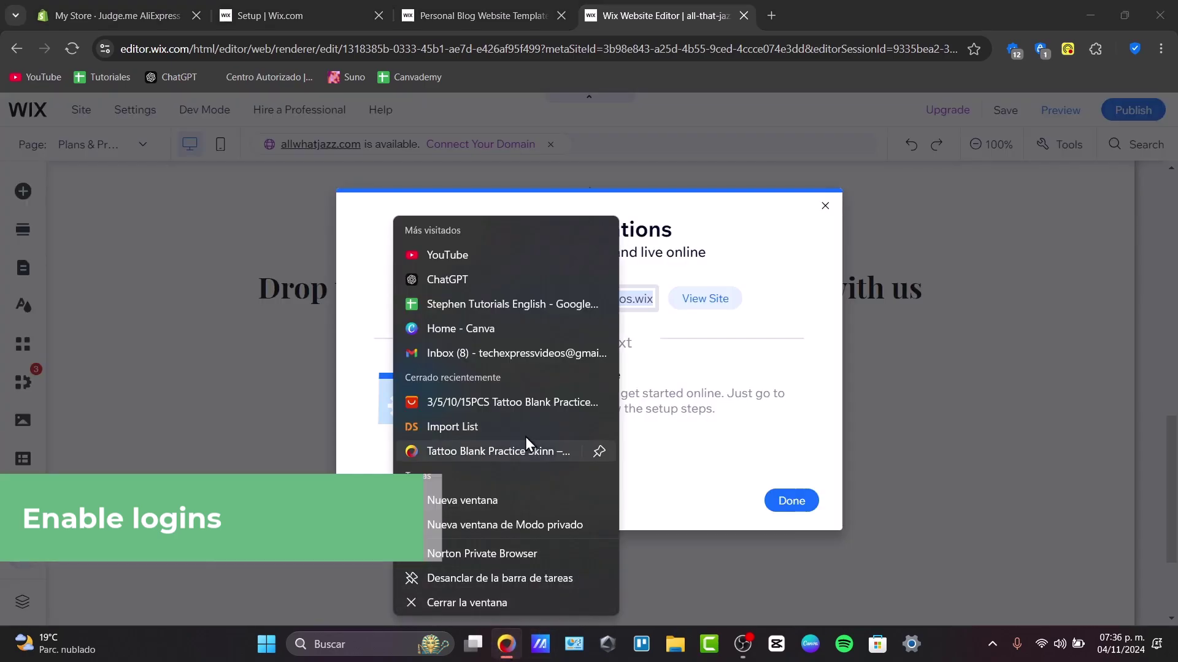
left_click(462, 500)
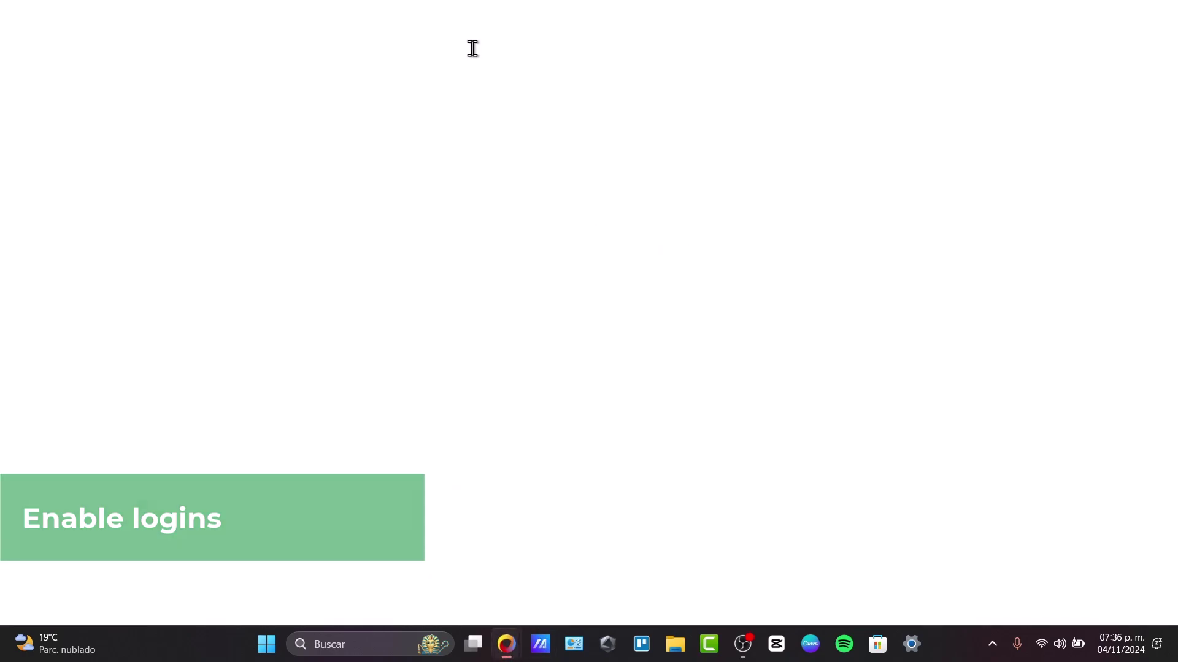
type("https://techexpressvideos.wixsite.com/all-that-jazz")
key("Return")
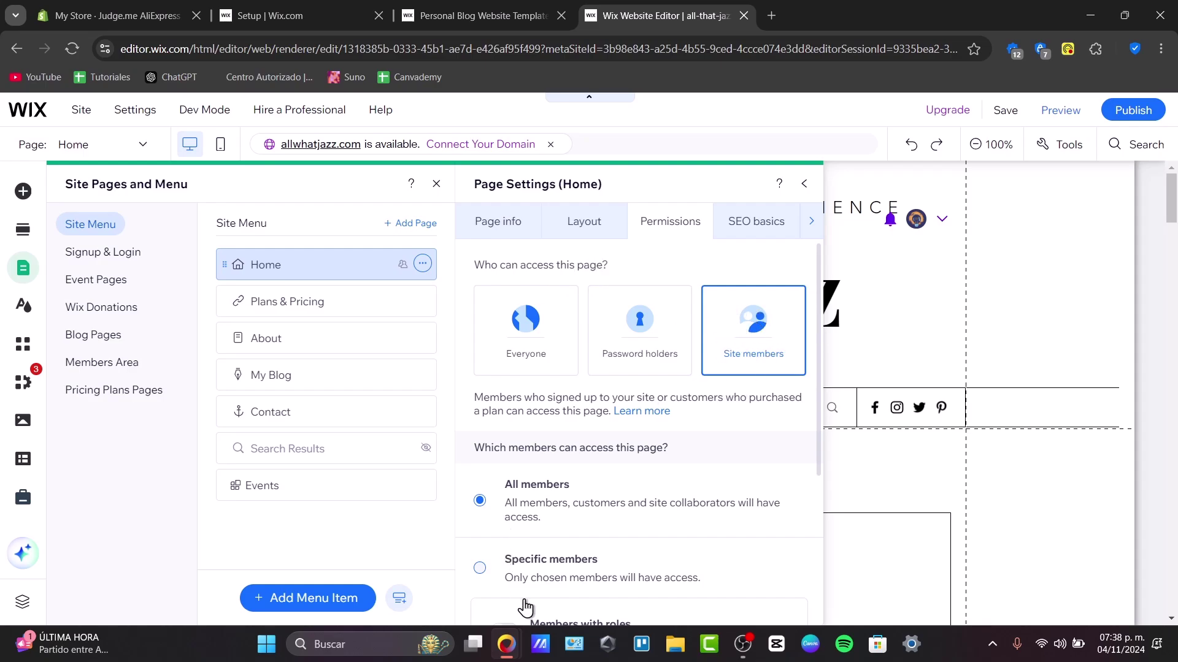
mouse_move(506, 644)
left_click(587, 575)
left_click(71, 48)
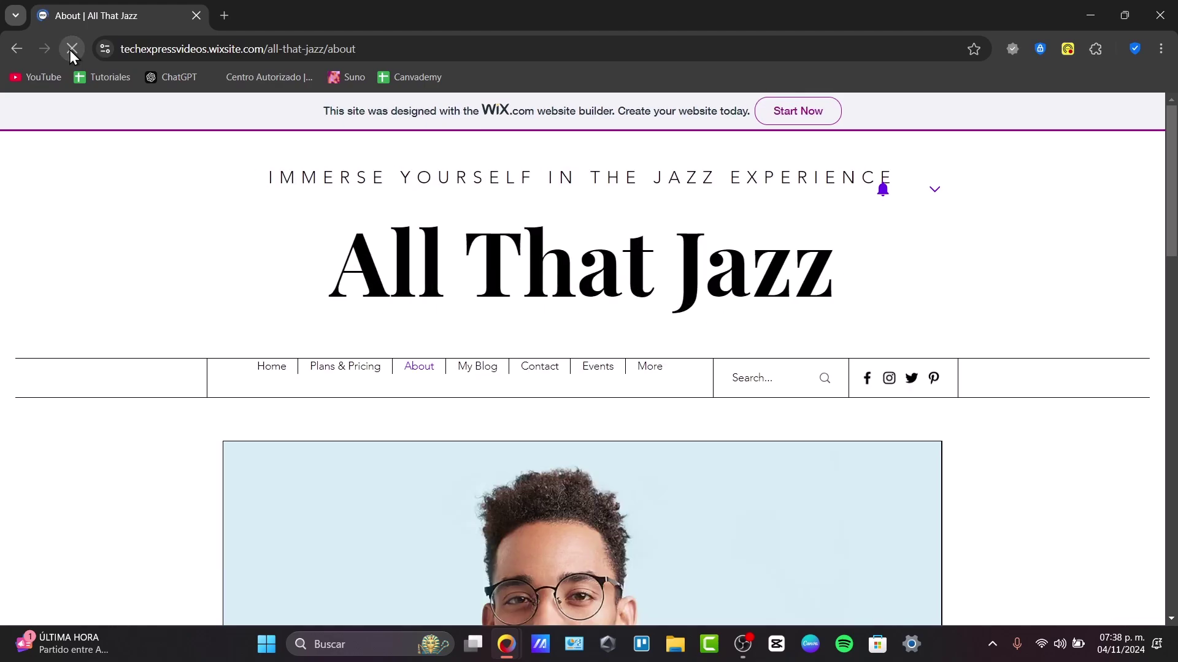
scroll(649, 311, "down", 10)
scroll(649, 310, "up", 10)
scroll(649, 310, "down", 10)
scroll(649, 310, "up", 10)
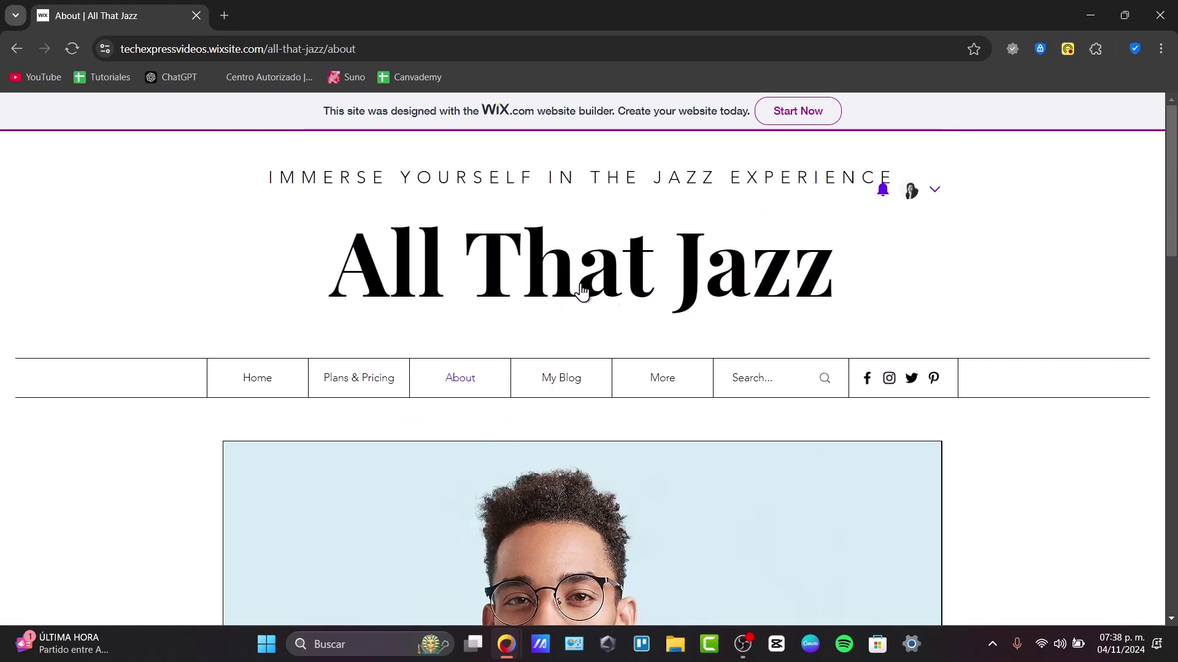
Order the free Newbie plan from the live Plans & Pricing page and return Home.
left_click(368, 378)
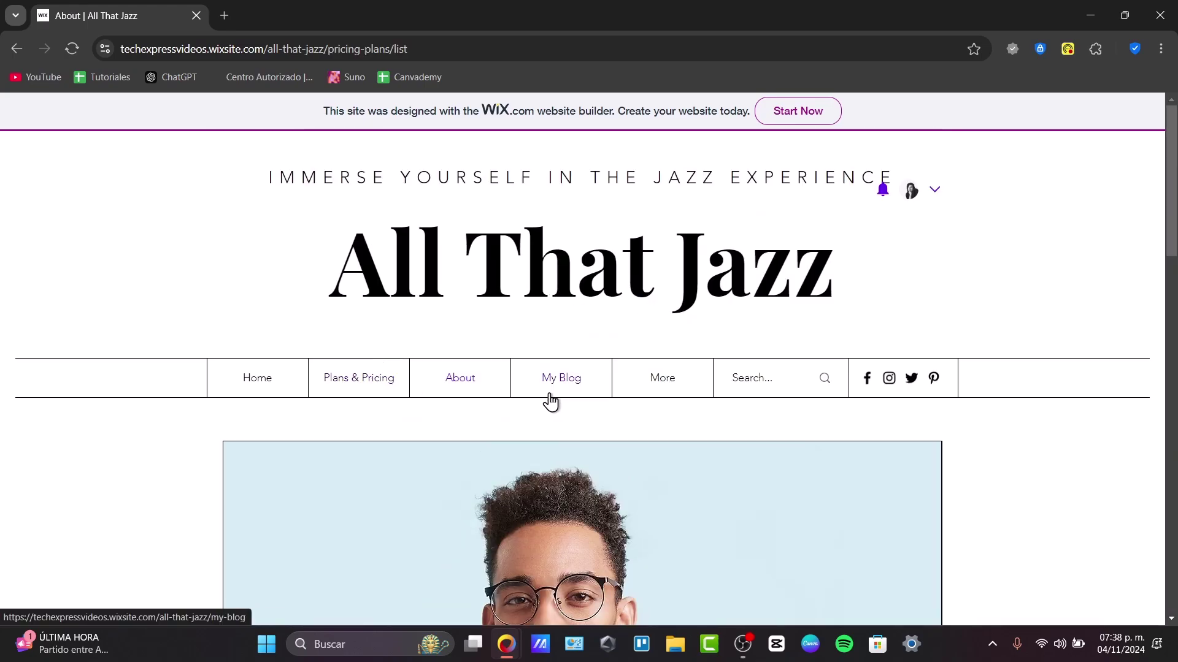
left_click(582, 480)
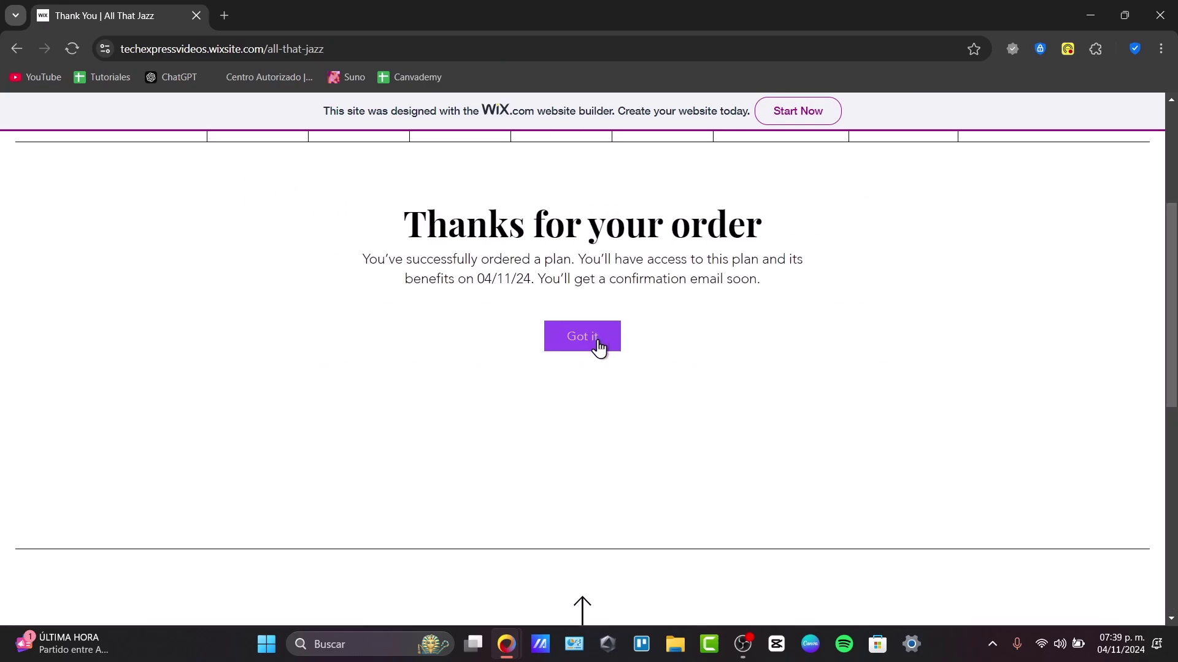
left_click(598, 342)
scroll(670, 376, "down", 5)
scroll(670, 376, "down", 5)
scroll(670, 375, "up", 5)
scroll(670, 376, "up", 4)
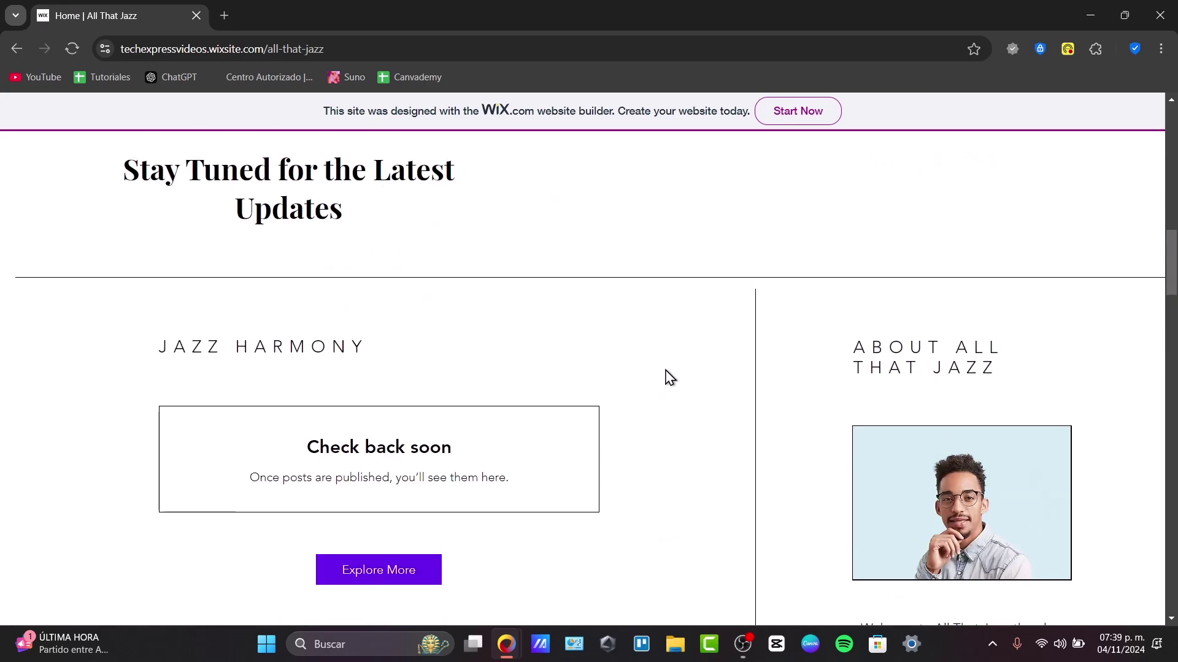
scroll(669, 377, "down", 5)
scroll(671, 378, "down", 5)
scroll(669, 378, "down", 5)
scroll(670, 378, "down", 4)
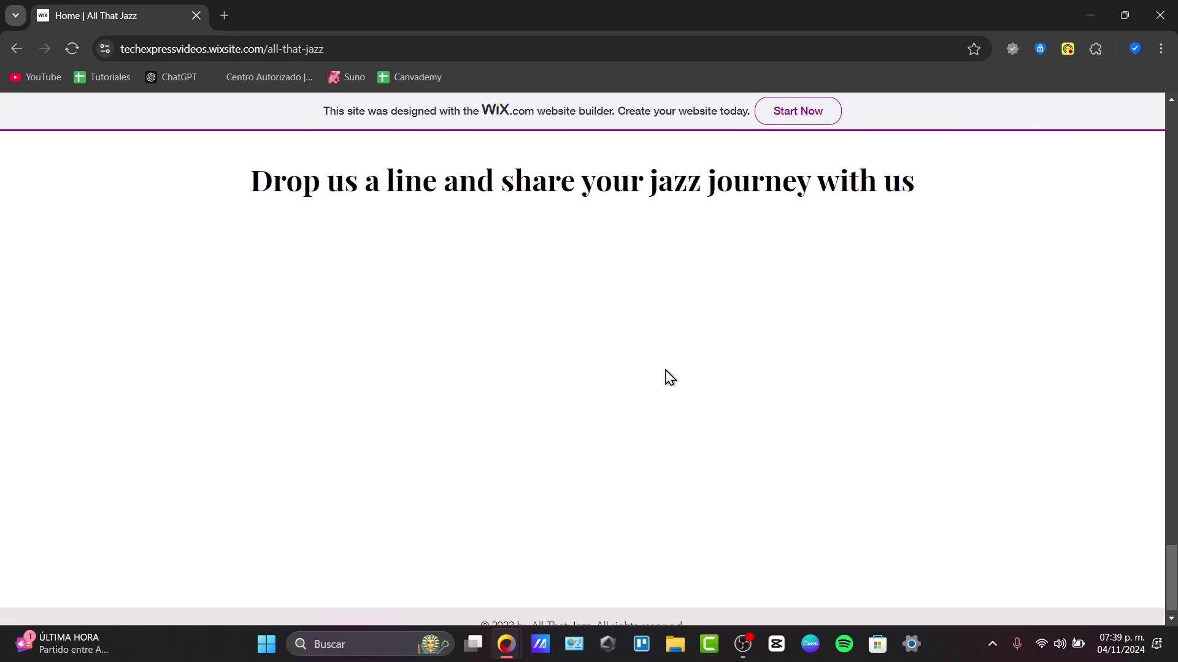
scroll(670, 377, "up", 3)
scroll(671, 378, "up", 6)
scroll(670, 377, "up", 6)
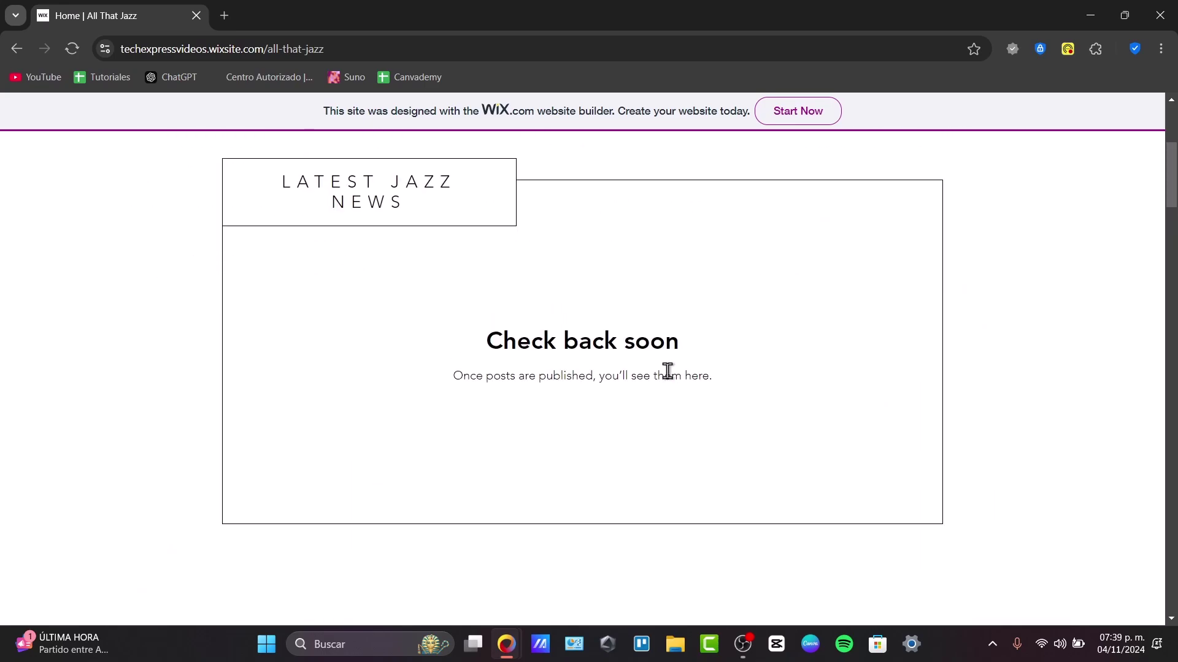
left_click(508, 644)
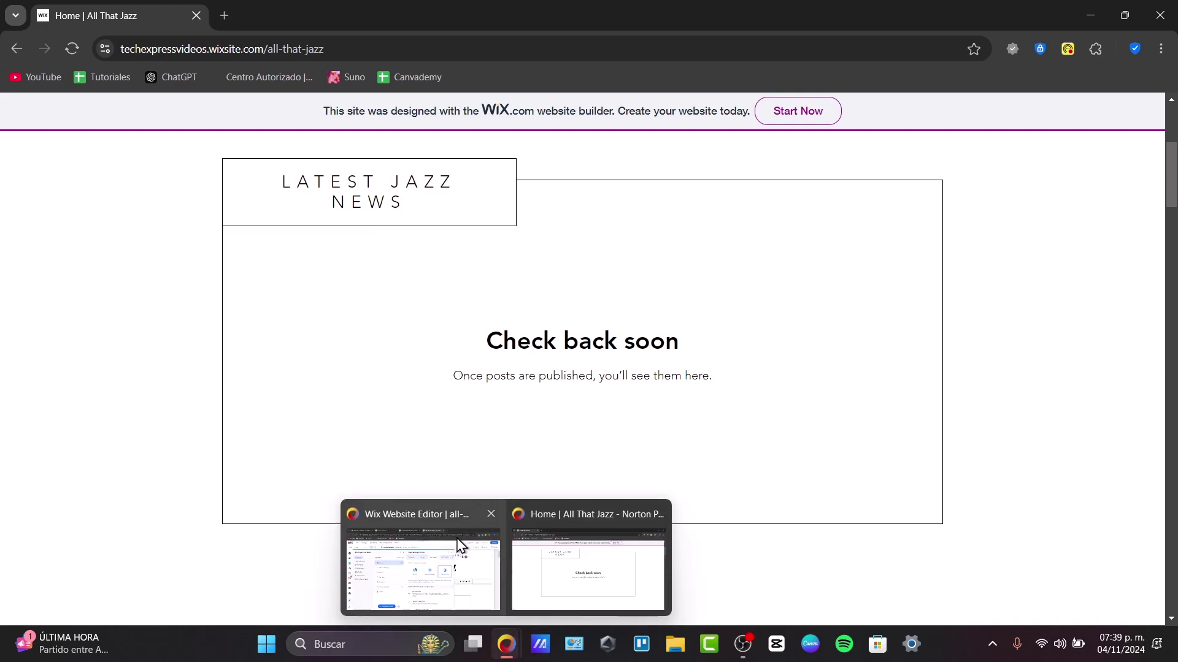
Browse the Marketing & SEO tools (email, Google Ads, SEO, social, Facebook Ads), then close the panel.
left_click(449, 552)
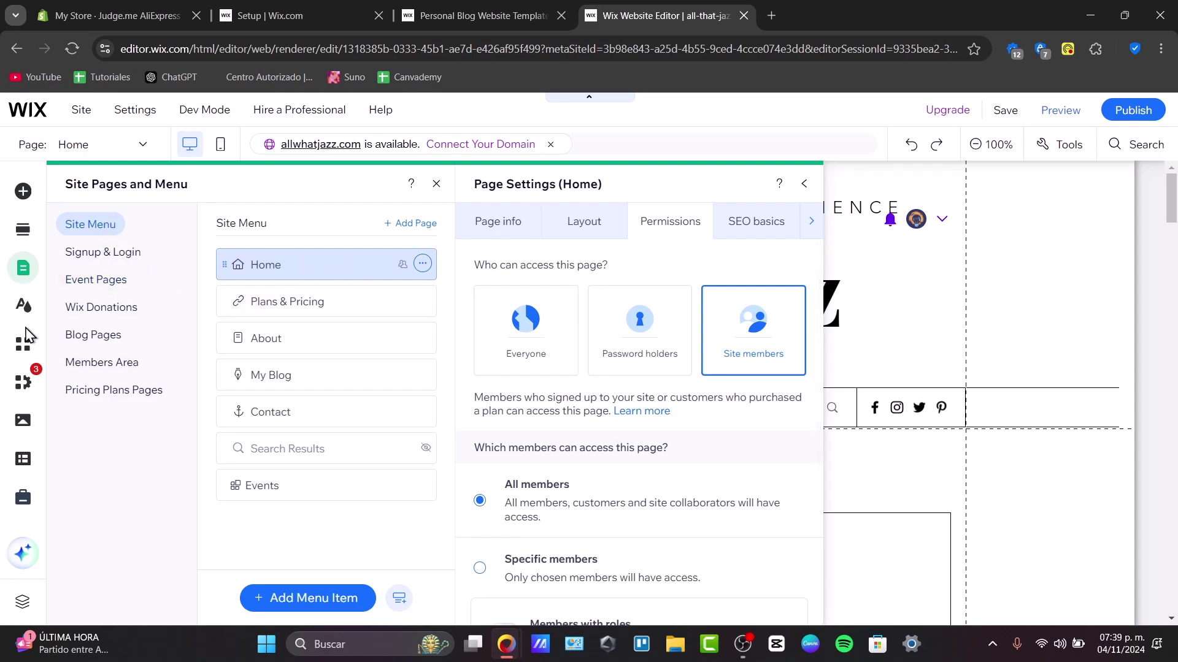
left_click(23, 498)
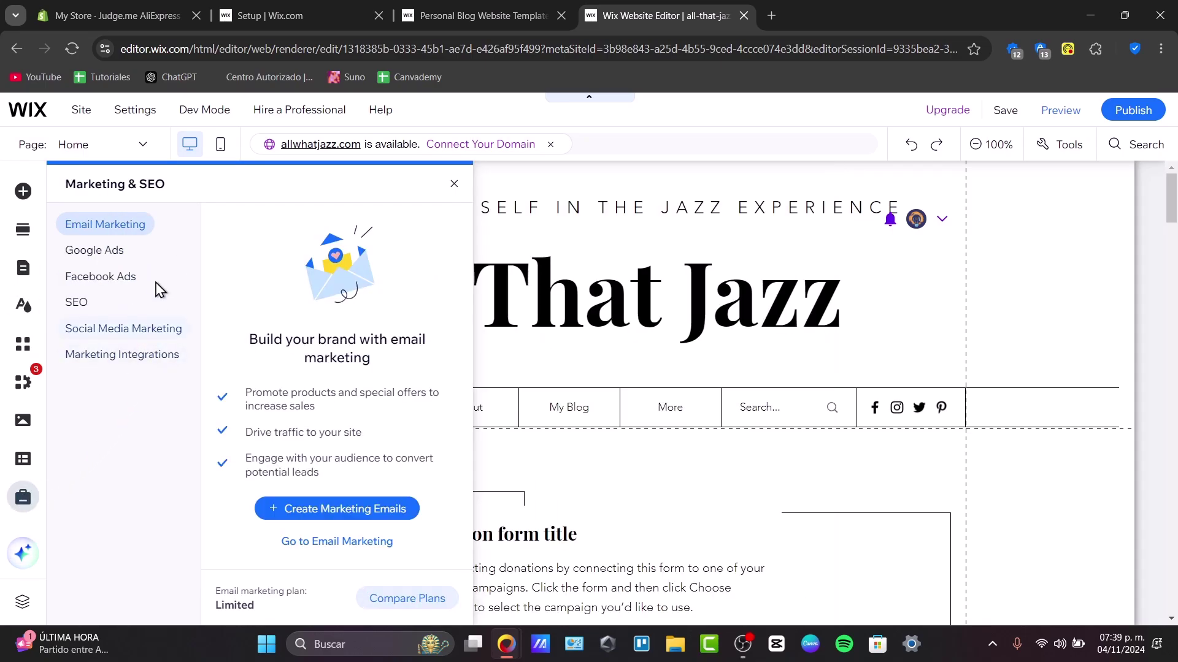
left_click(96, 250)
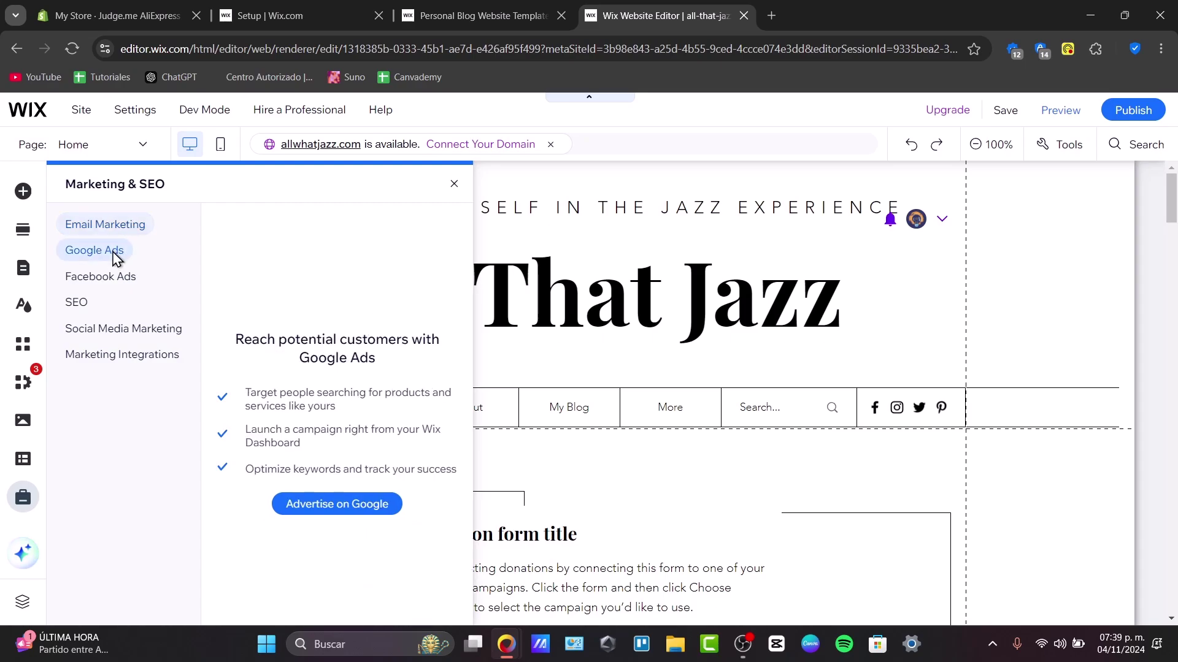
left_click(77, 302)
left_click(124, 328)
left_click(122, 354)
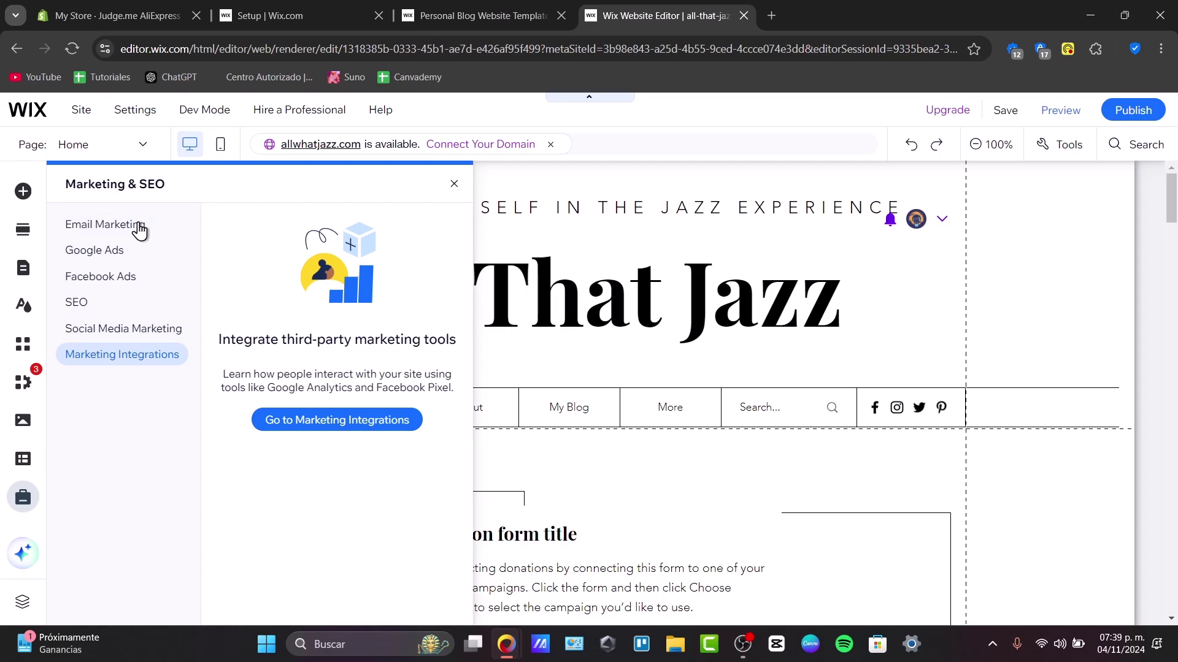
left_click(106, 225)
left_click(95, 251)
left_click(101, 276)
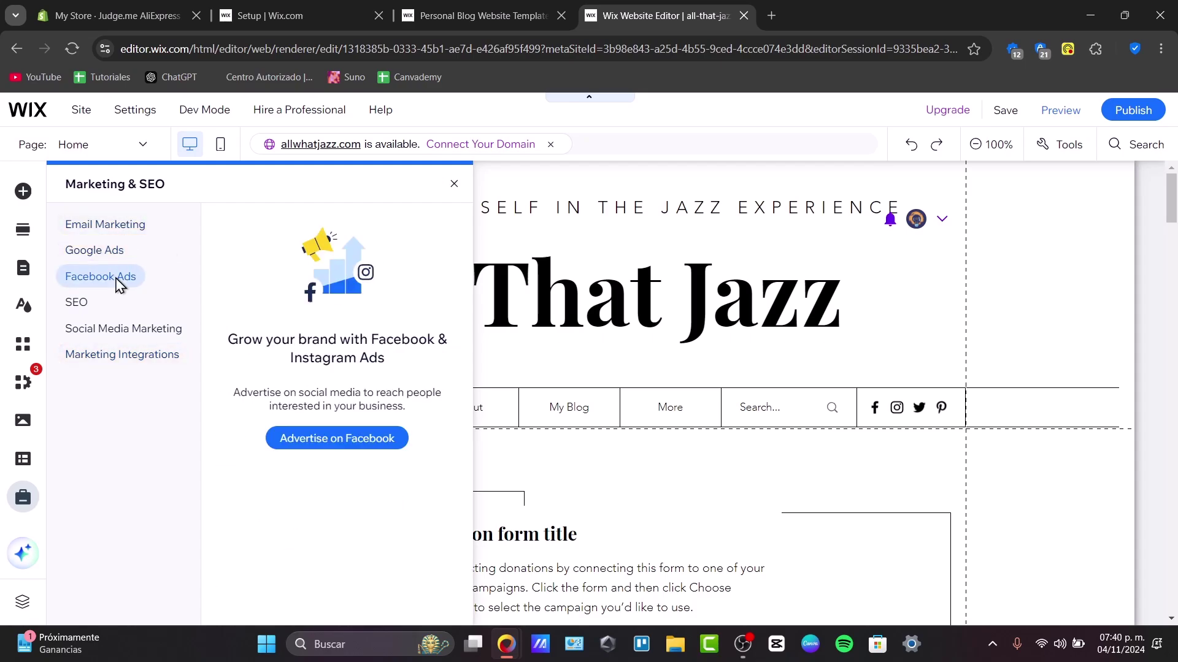
left_click(985, 272)
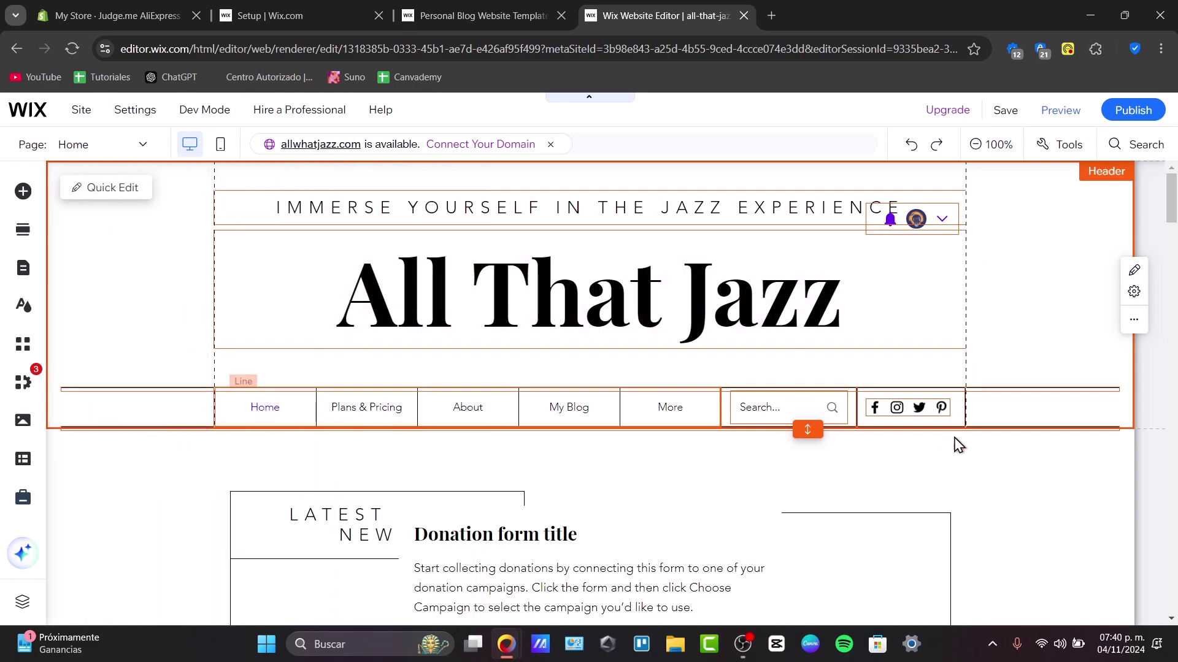
scroll(641, 408, "down", 3)
left_click(642, 407)
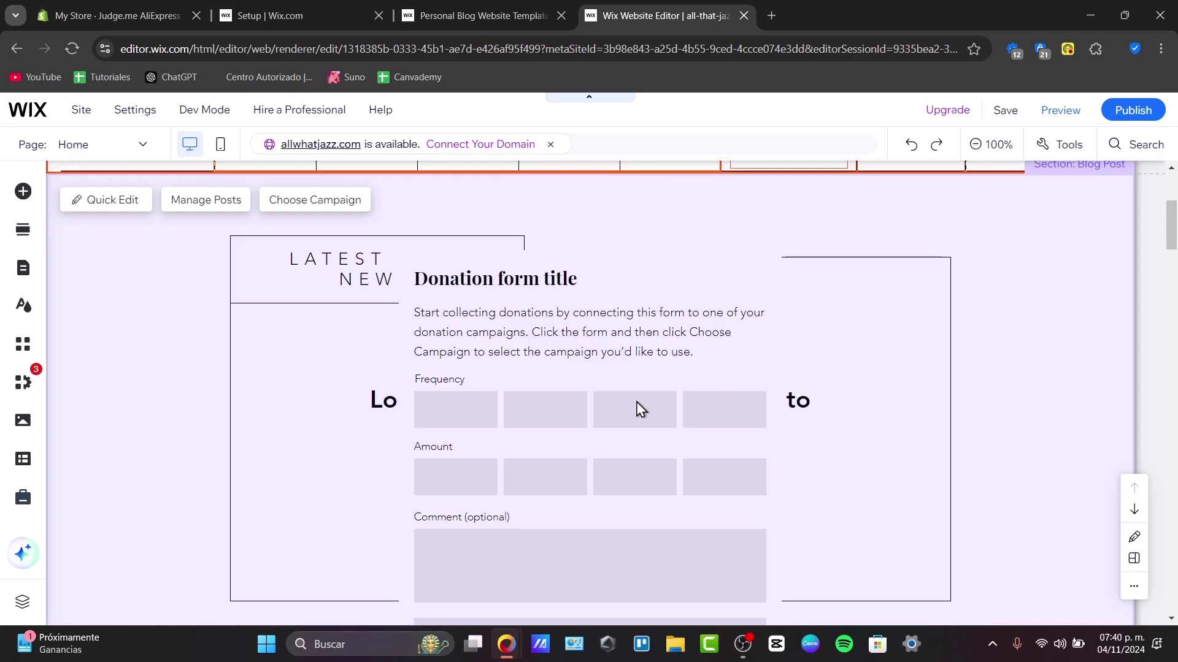
scroll(641, 407, "down", 5)
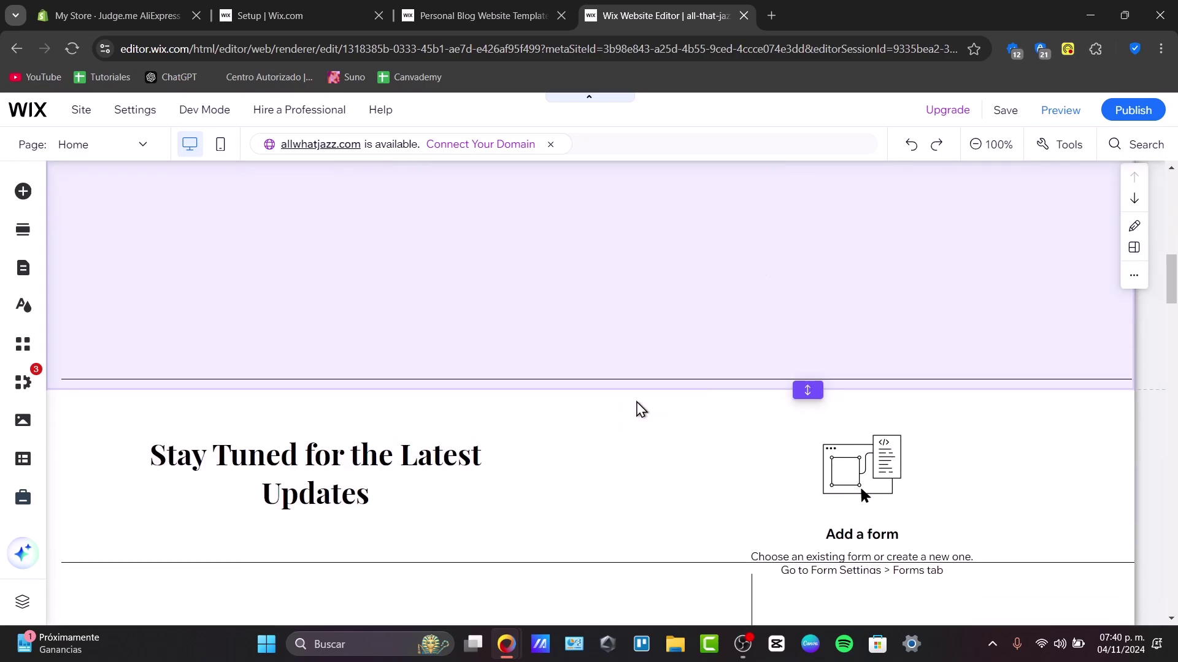
scroll(641, 408, "down", 5)
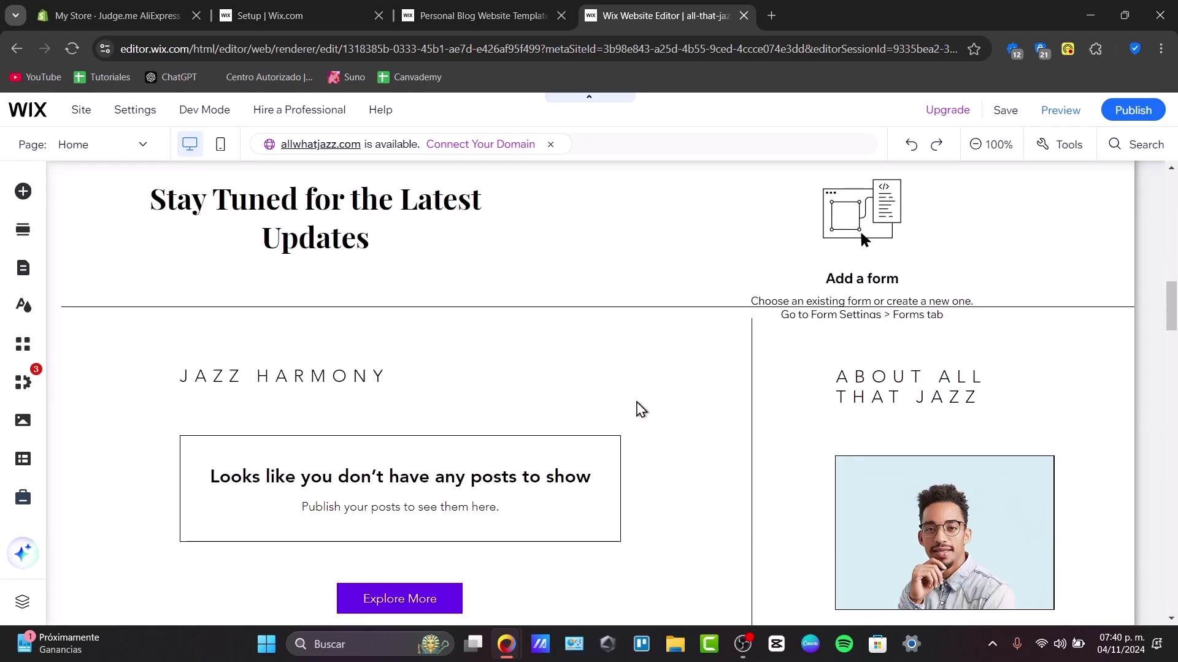
scroll(641, 409, "down", 5)
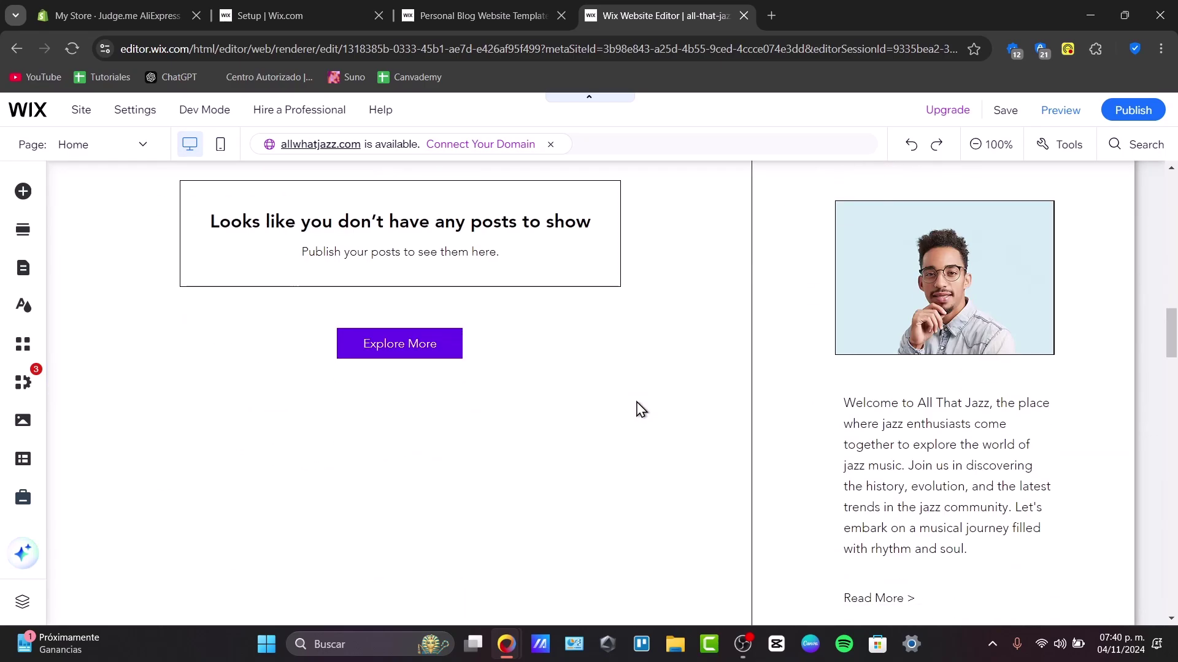
scroll(641, 408, "down", 5)
scroll(642, 407, "up", 8)
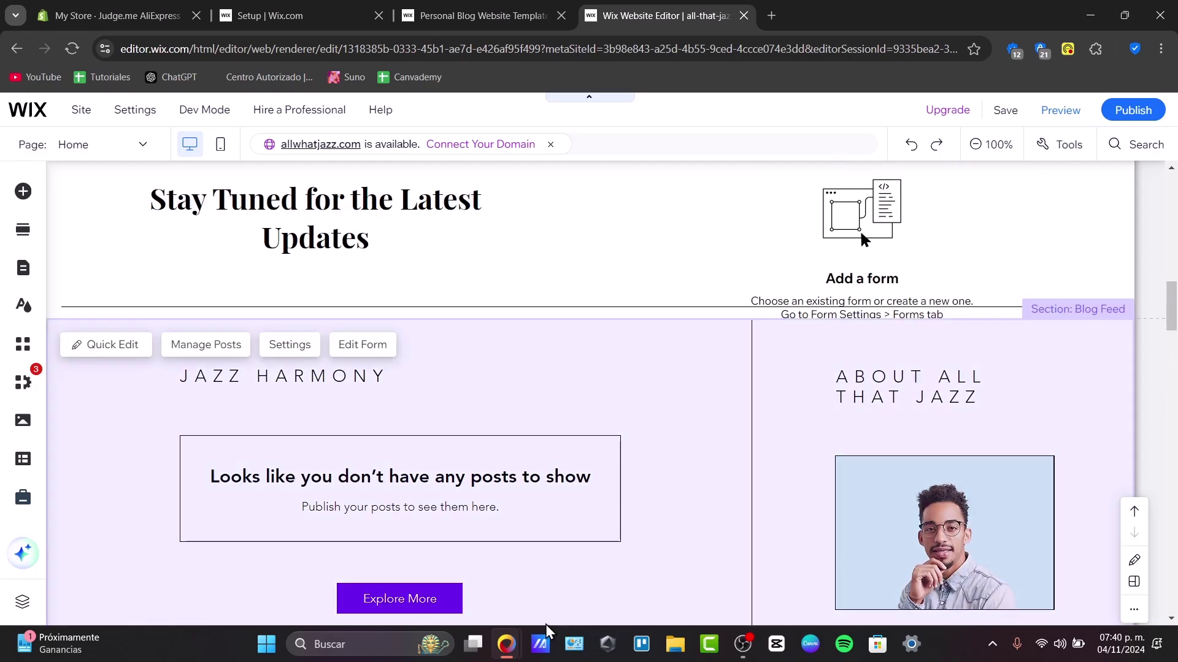